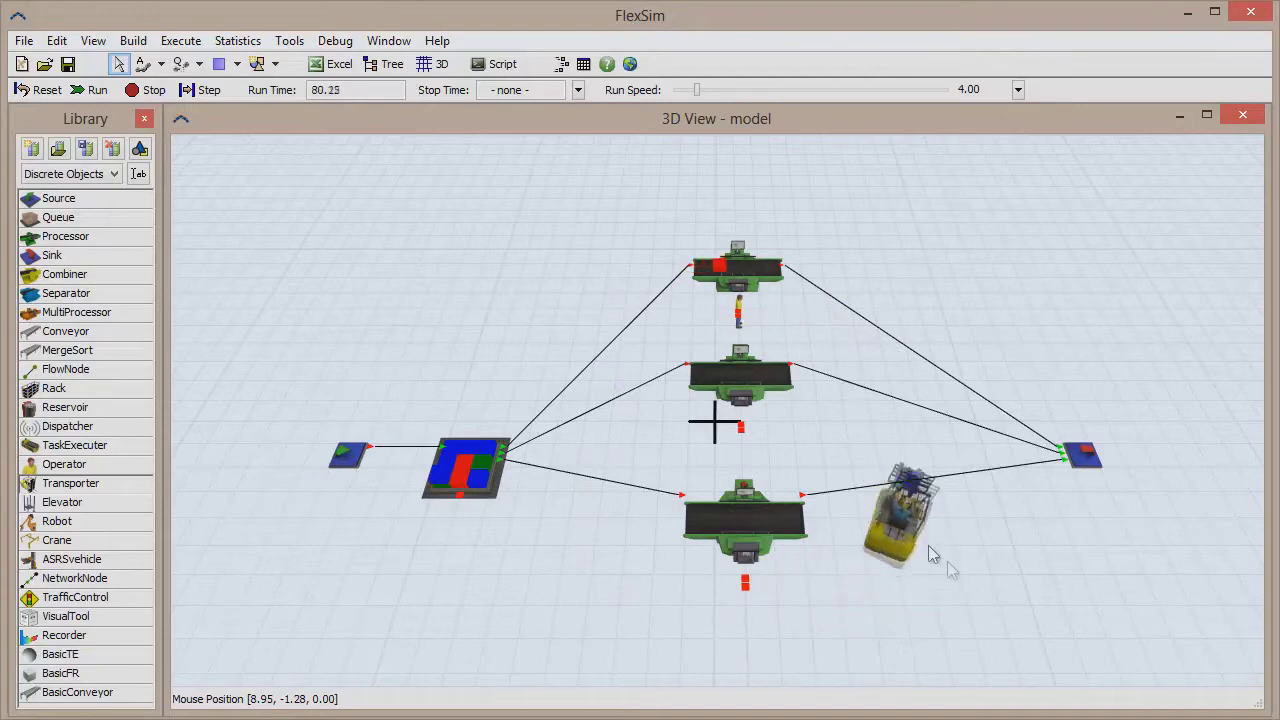
Step: Review the Box flowitem's labels, then Processor5's OnEntry trigger options and labels, and close with OK
{"action": "double_click", "coordinate": [476, 478]}
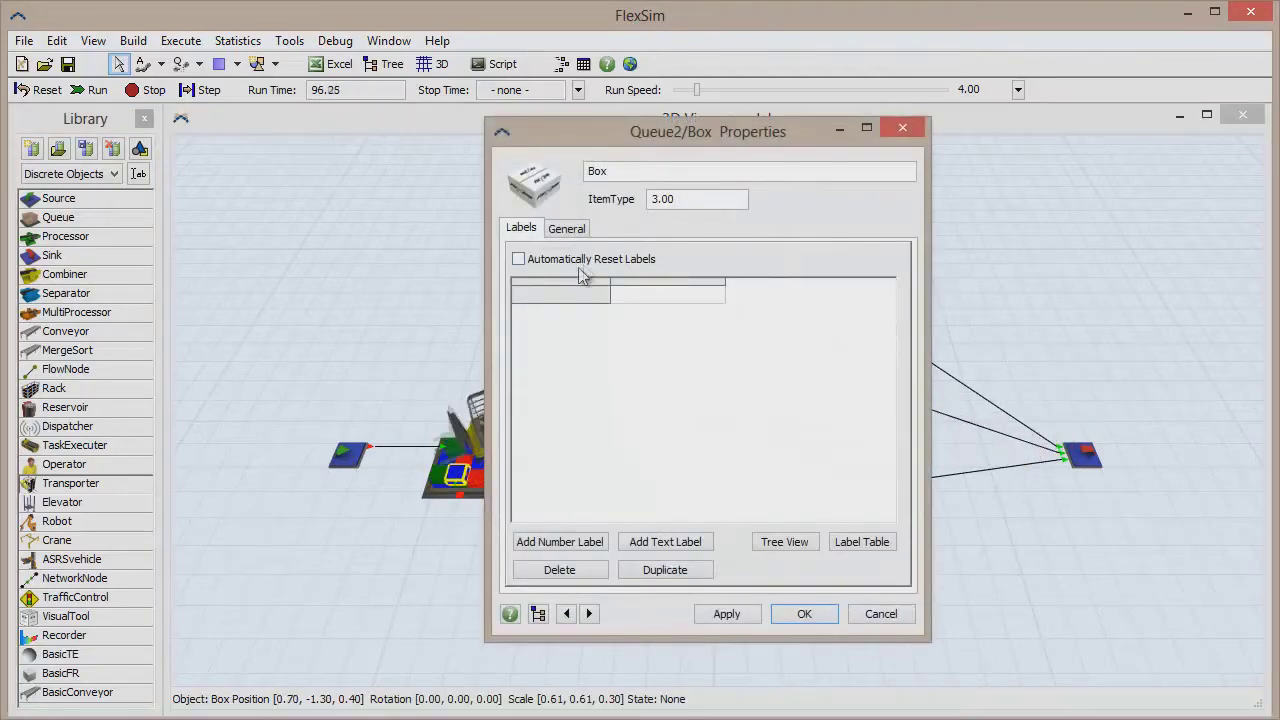
{"action": "left_click", "coordinate": [901, 130]}
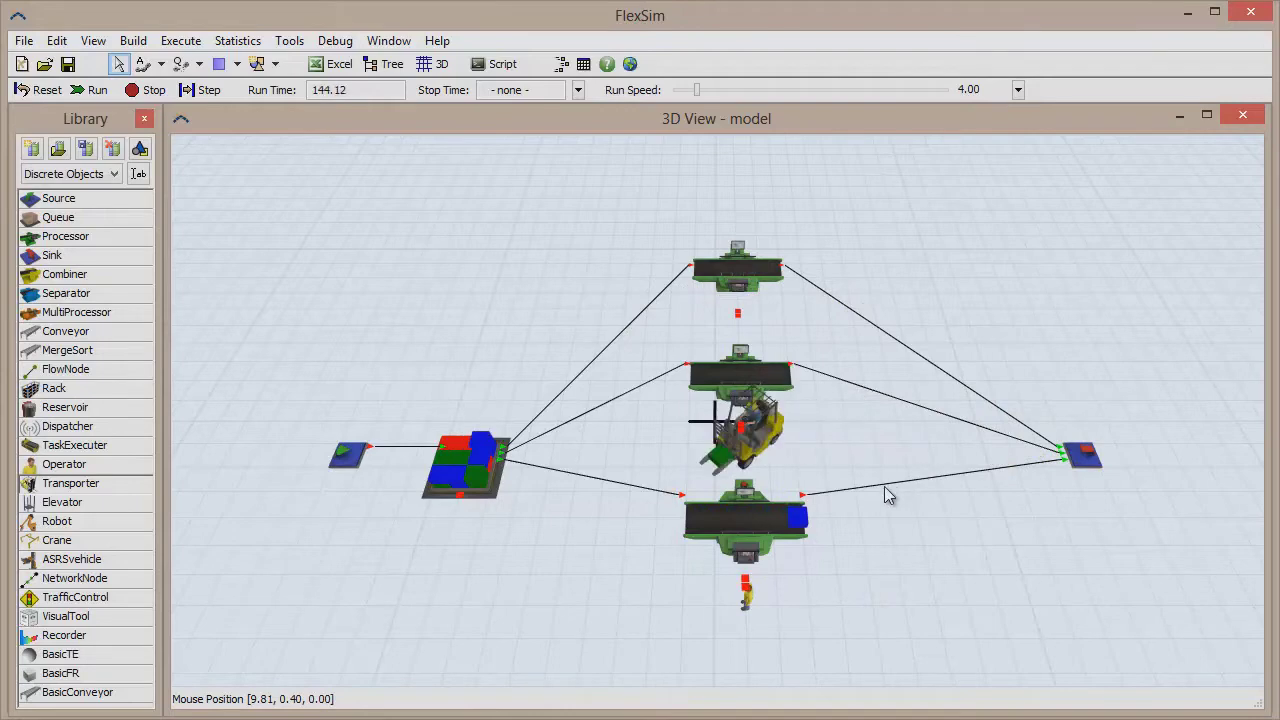
{"action": "double_click", "coordinate": [750, 520]}
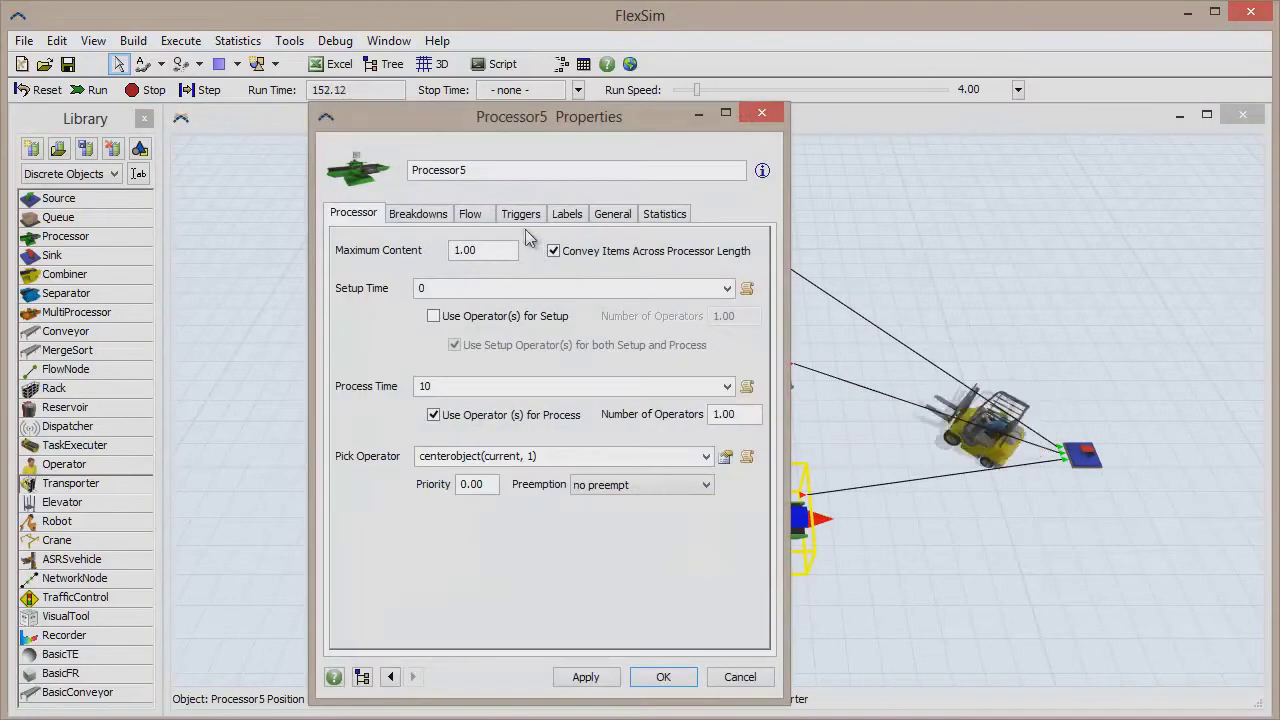
{"action": "left_click", "coordinate": [521, 214]}
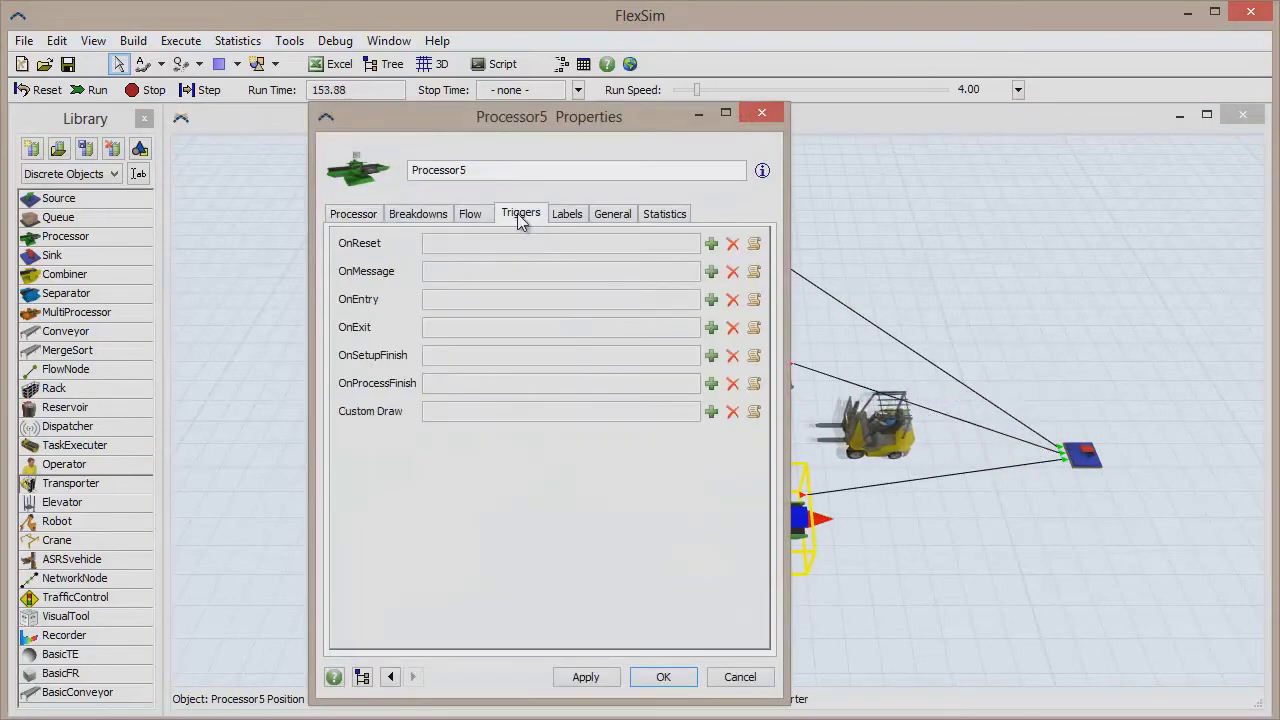
{"action": "left_click", "coordinate": [711, 299]}
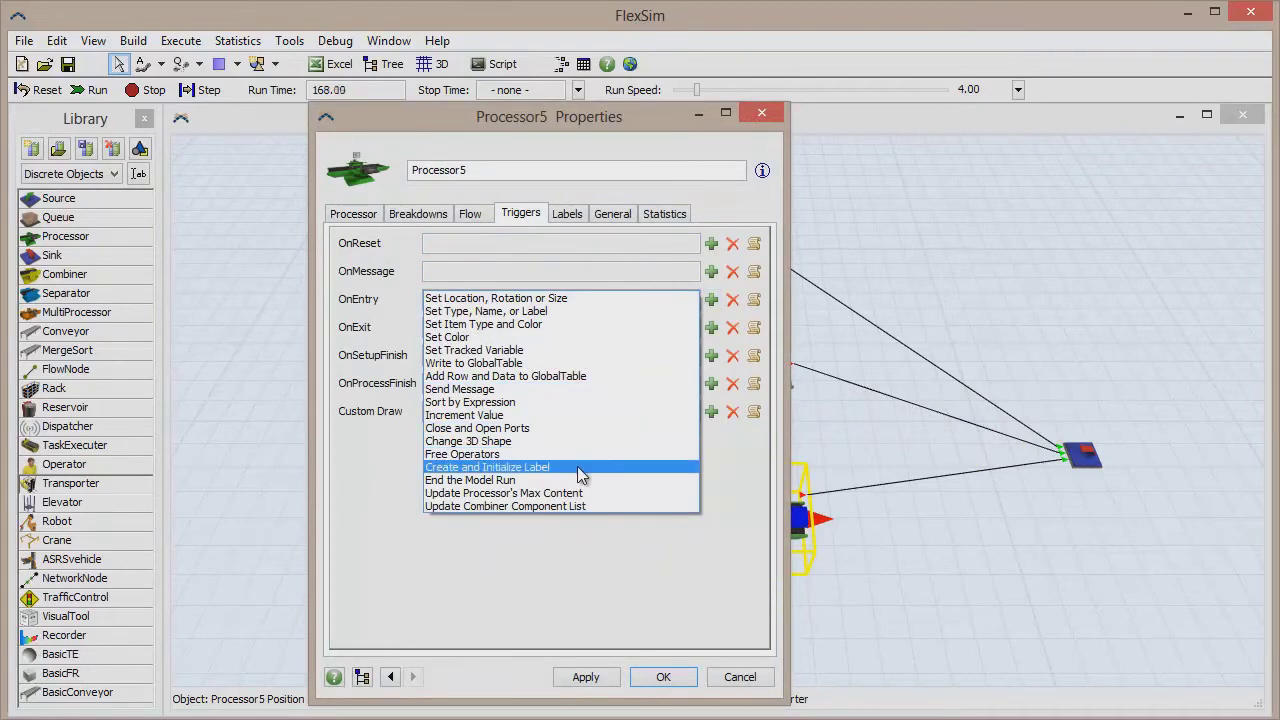
{"action": "left_click", "coordinate": [561, 214]}
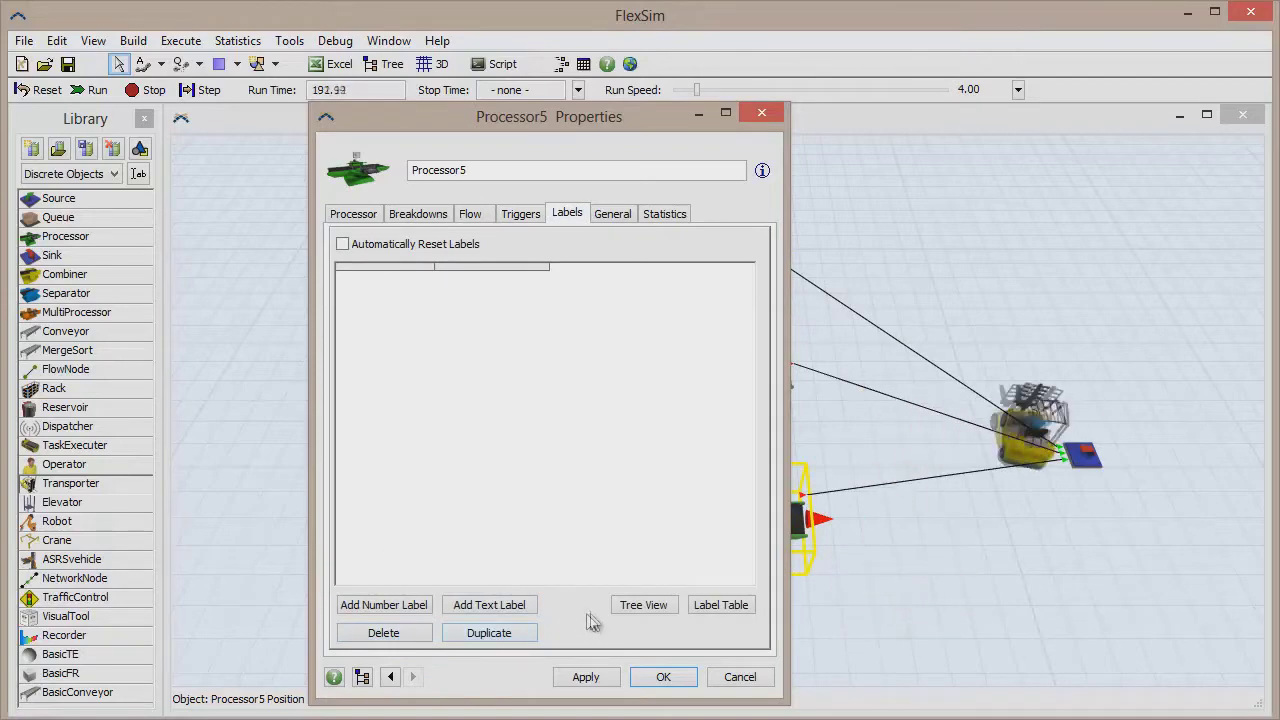
{"action": "left_click", "coordinate": [665, 679]}
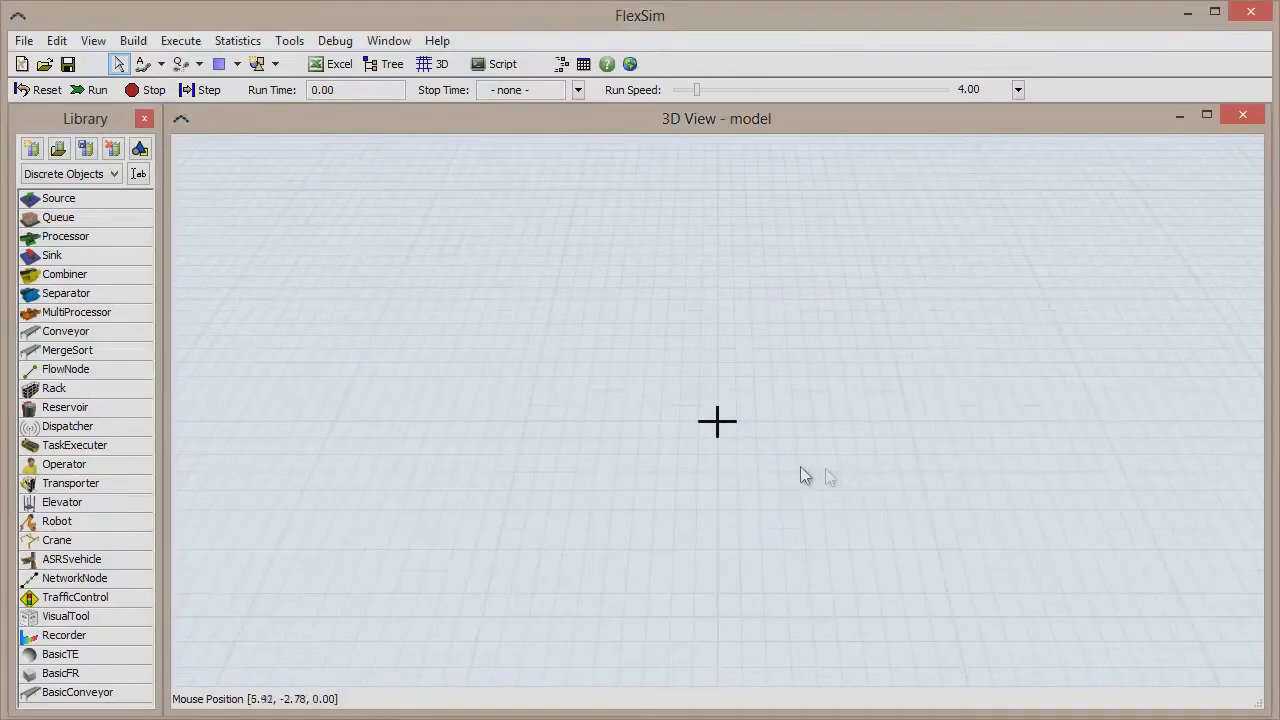
Step: Place Processor1 in the empty model and give it a number label of 34
{"action": "mouse_move", "coordinate": [70, 236]}
{"action": "left_mouse_down"}
{"action": "mouse_move", "coordinate": [609, 348]}
{"action": "mouse_move", "coordinate": [671, 377]}
{"action": "left_mouse_up"}
{"action": "double_click", "coordinate": [671, 377]}
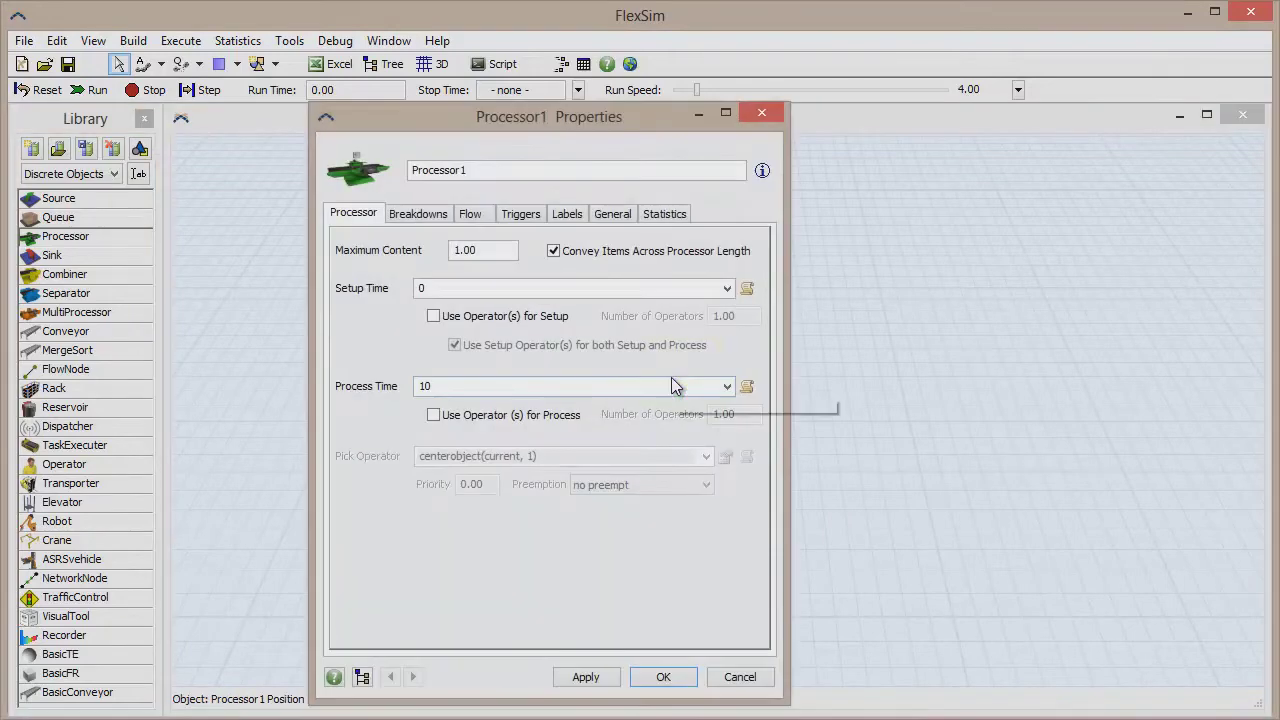
{"action": "left_click", "coordinate": [573, 219]}
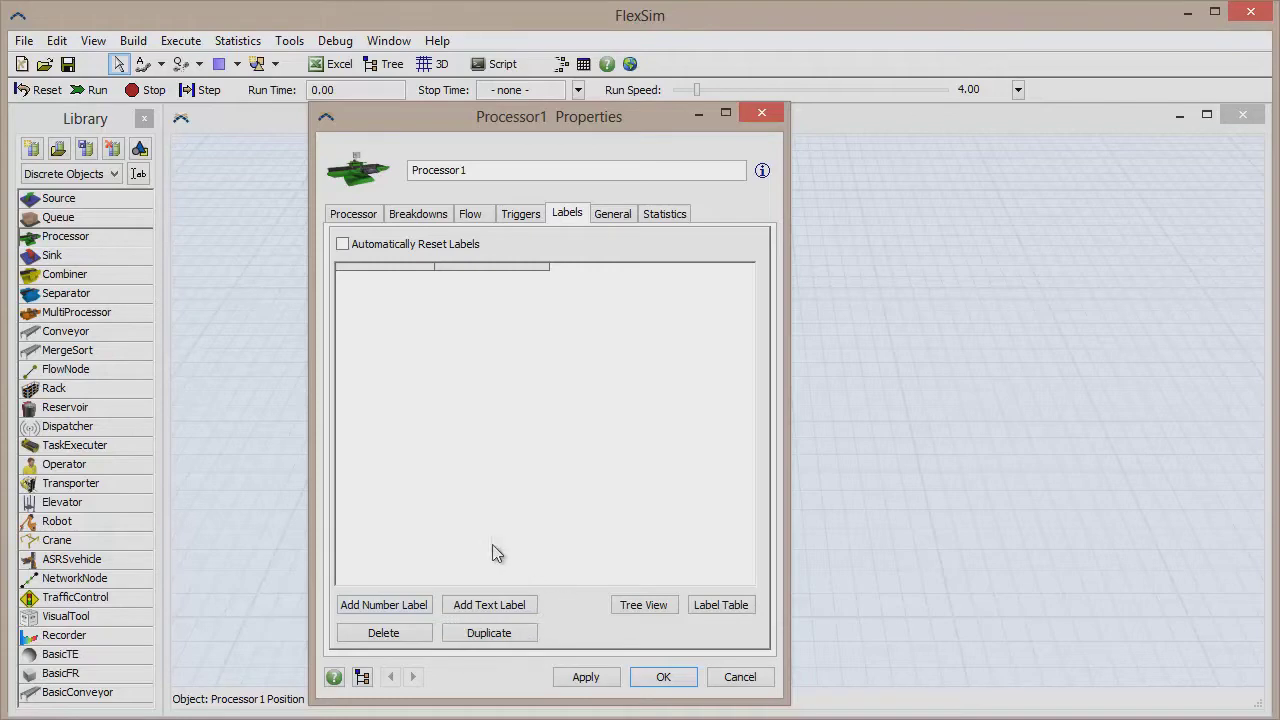
{"action": "left_click", "coordinate": [421, 608]}
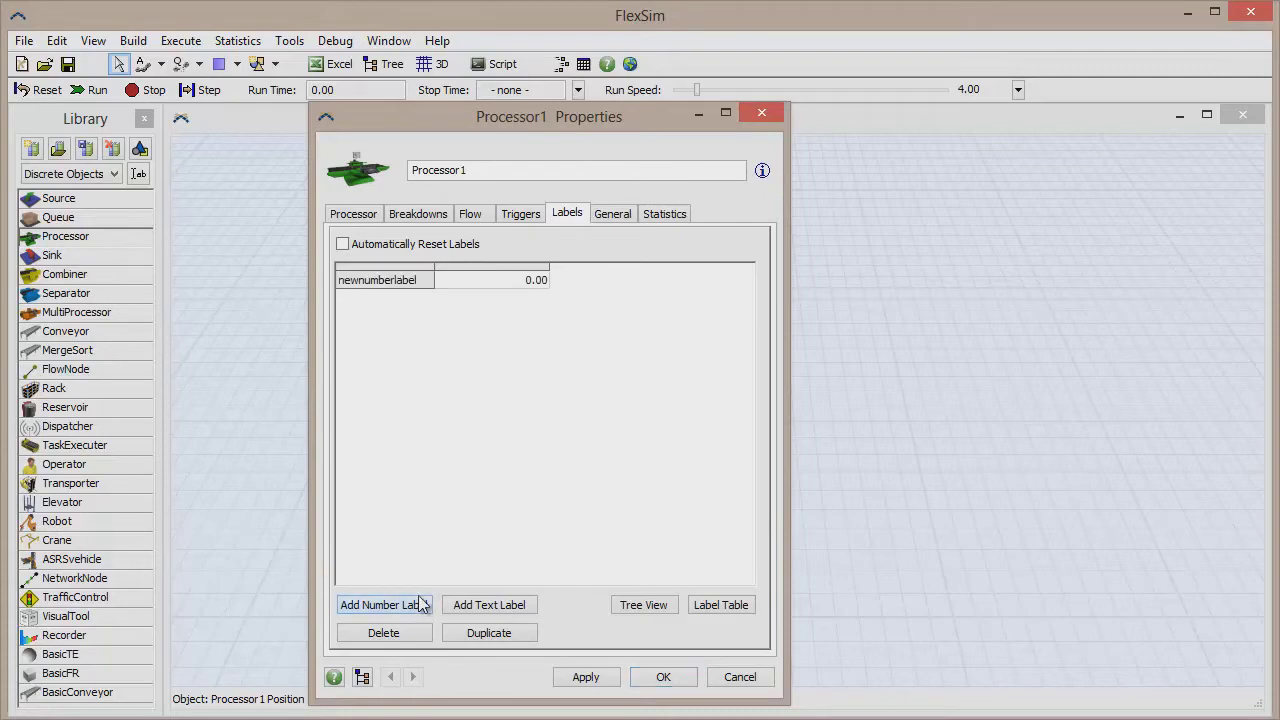
{"action": "double_click", "coordinate": [523, 283]}
{"action": "type", "text": "34"}
{"action": "key", "text": "Return"}
Step: Add a text label 'oaeu' and a second label turned into a 3-row by 2-column table
{"action": "left_click", "coordinate": [510, 605]}
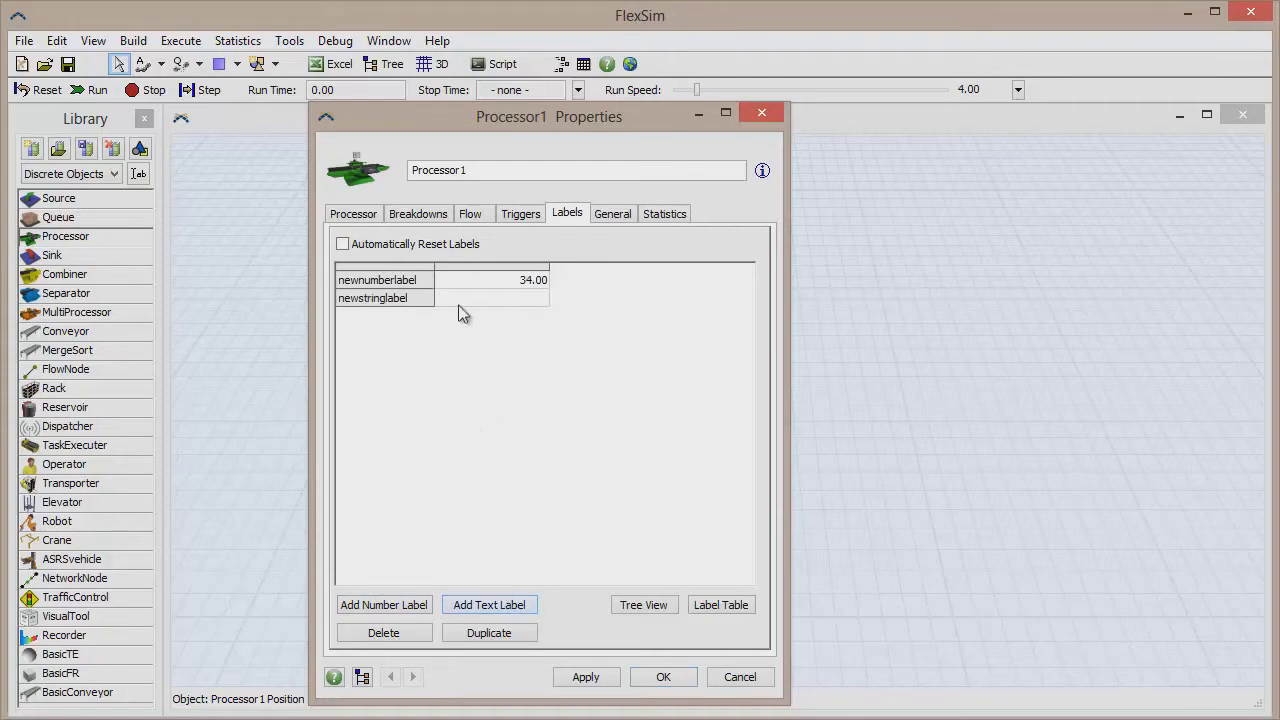
{"action": "double_click", "coordinate": [460, 305]}
{"action": "type", "text": "oaeu"}
{"action": "left_click", "coordinate": [515, 605]}
{"action": "double_click", "coordinate": [485, 318]}
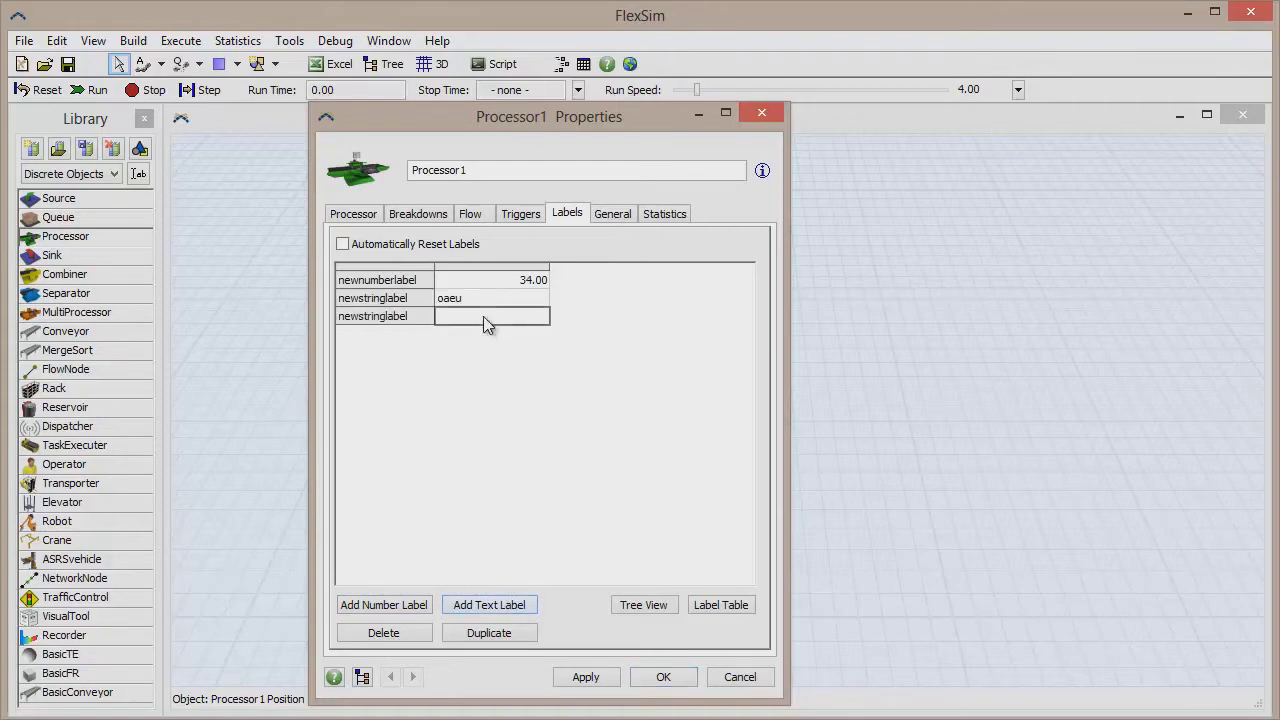
{"action": "left_click", "coordinate": [718, 605]}
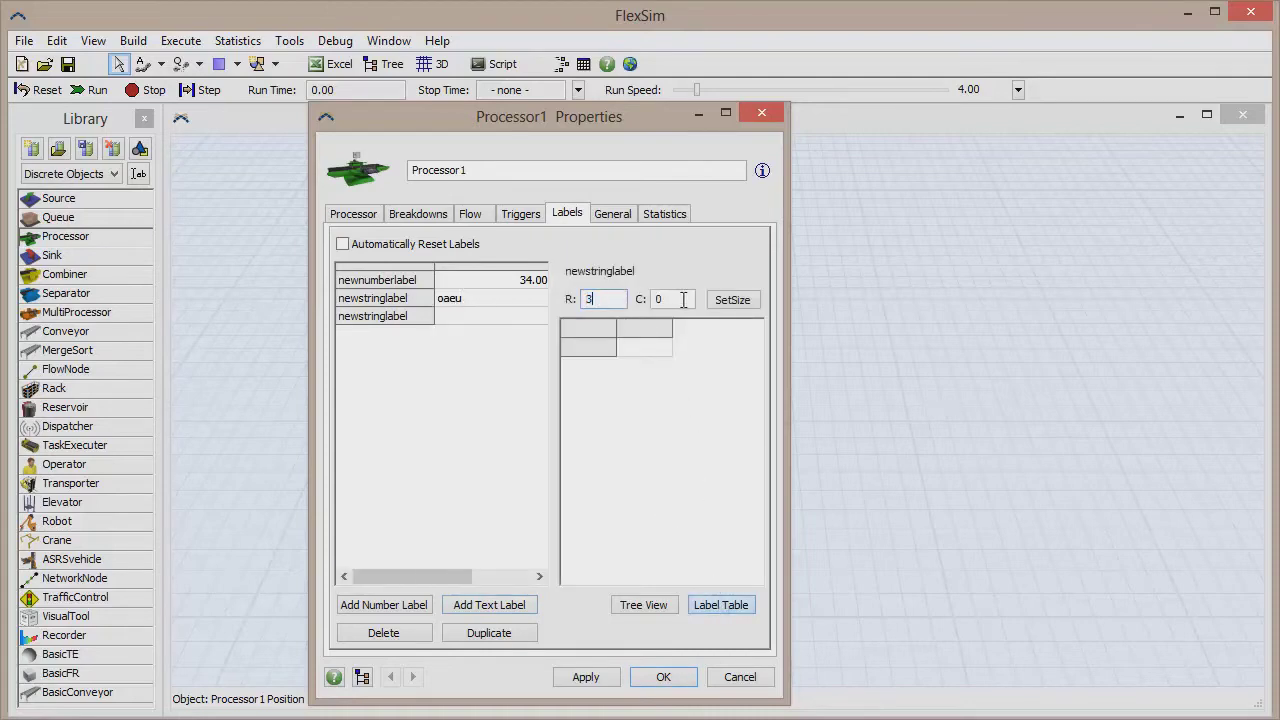
{"action": "type", "text": "2"}
{"action": "left_click", "coordinate": [738, 300]}
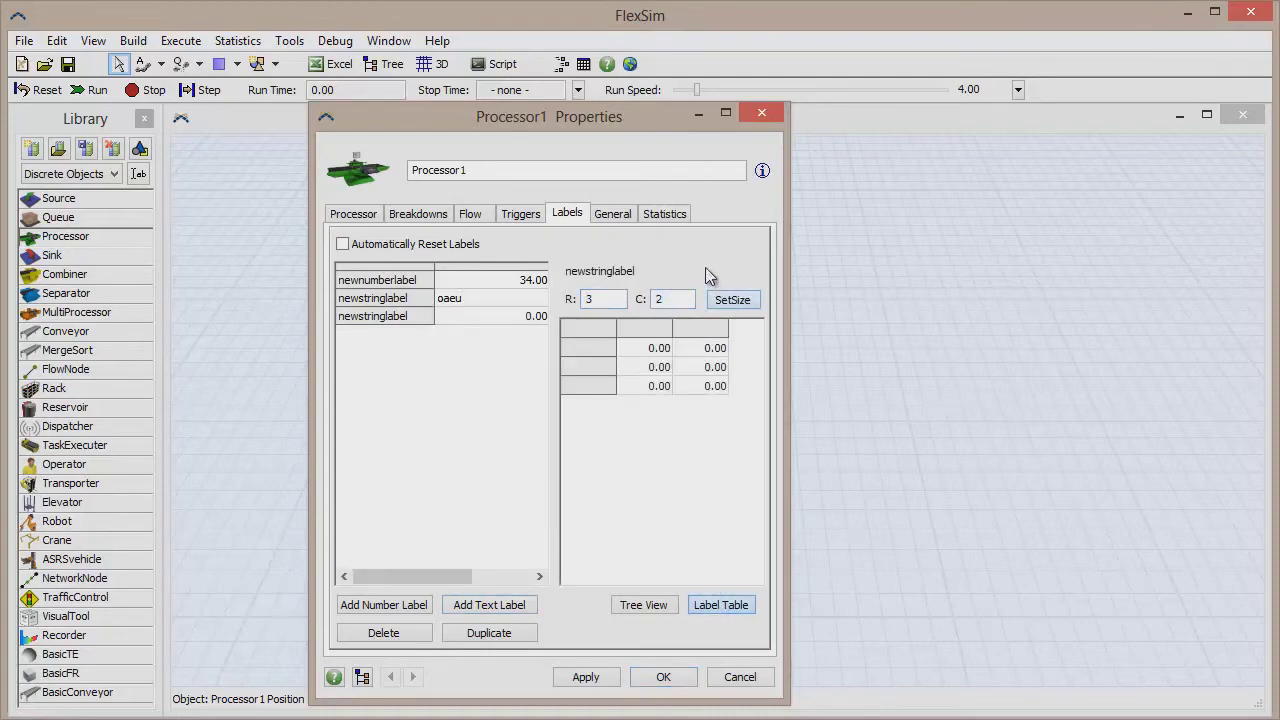
Step: Reopen Processor1's properties to check its three labels, then confirm with OK
{"action": "left_click", "coordinate": [760, 116]}
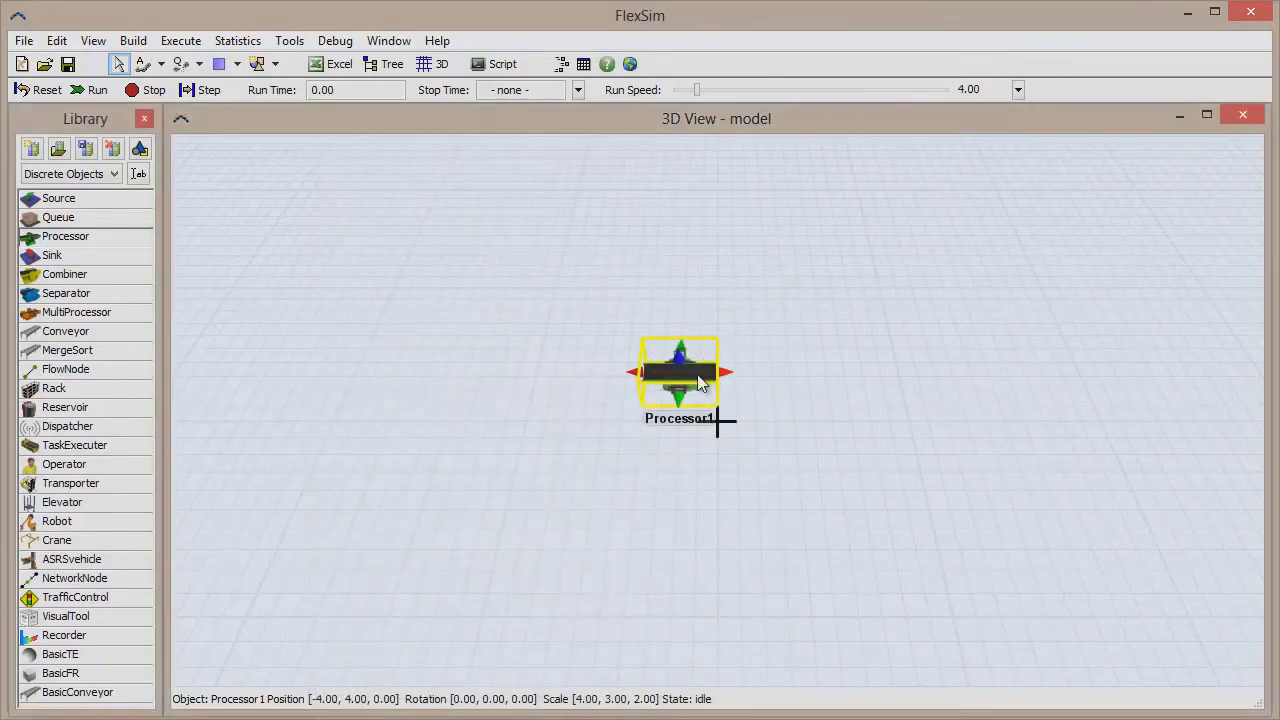
{"action": "double_click", "coordinate": [697, 376]}
{"action": "left_click", "coordinate": [567, 216]}
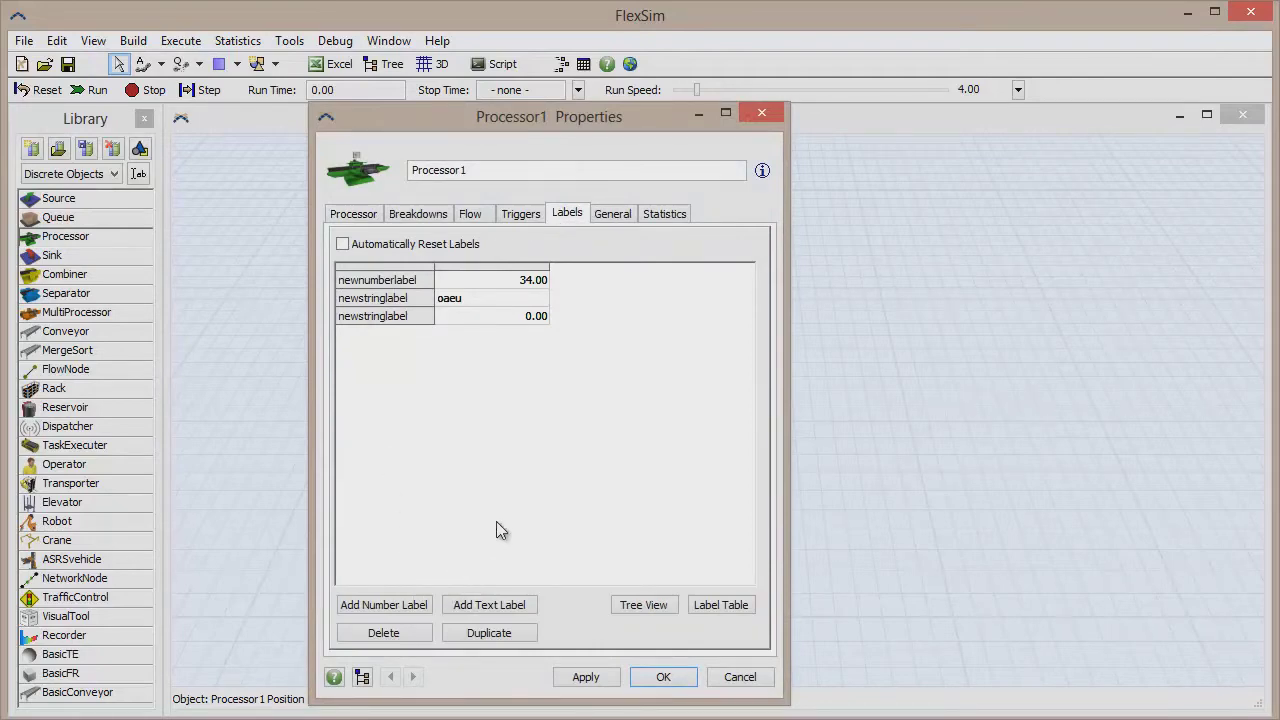
{"action": "left_click", "coordinate": [663, 677]}
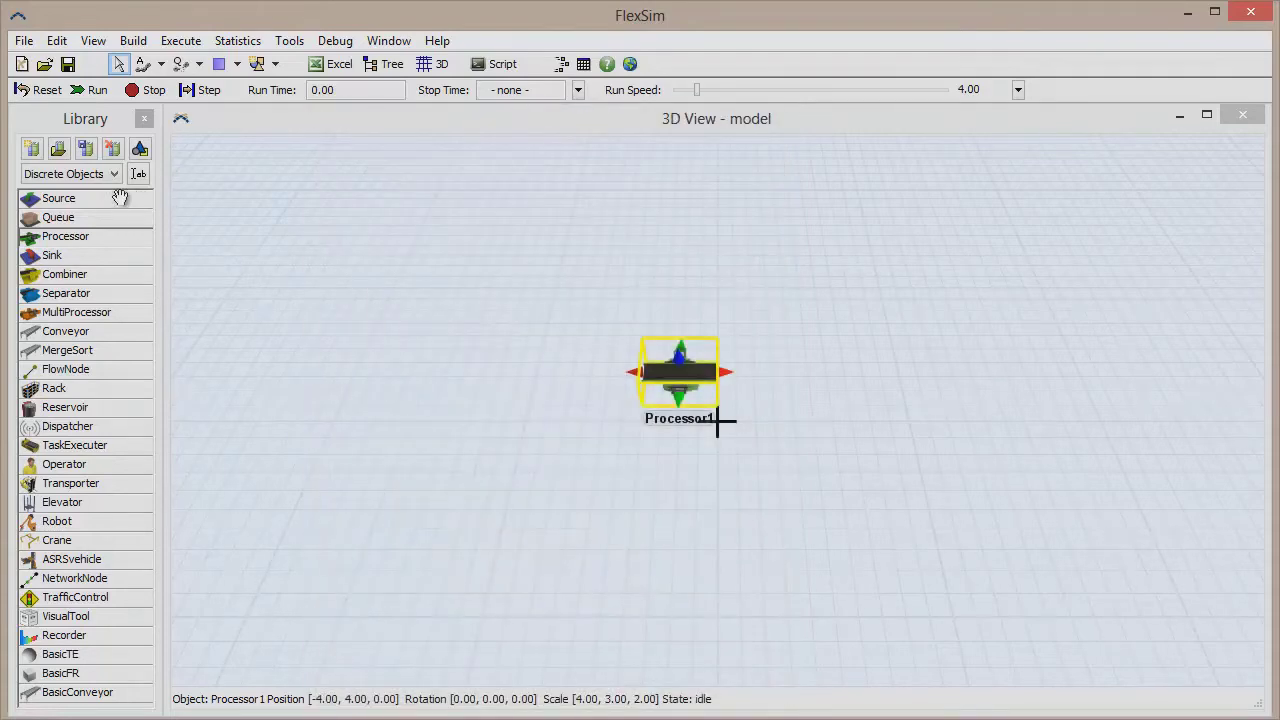
Step: Place Source2 in the model and give it a number label
{"action": "left_click_drag", "start_coordinate": [136, 198], "coordinate": [497, 350]}
{"action": "double_click", "coordinate": [502, 353]}
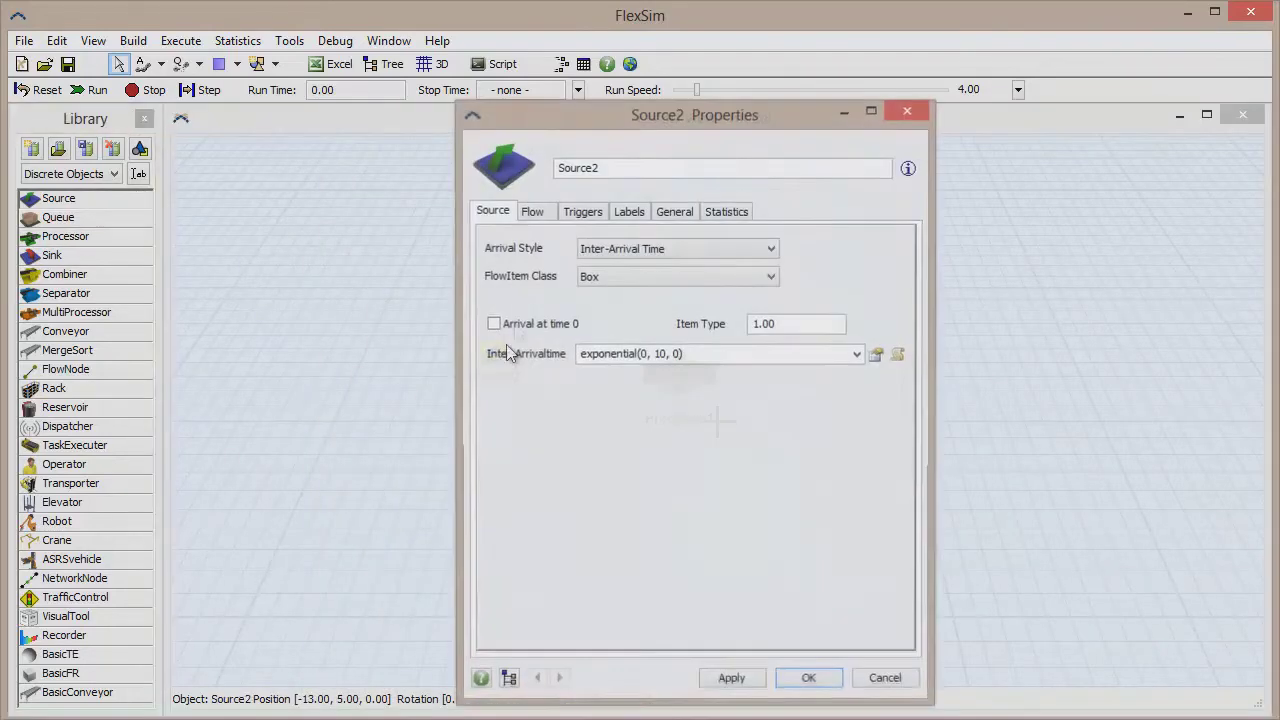
{"action": "left_click", "coordinate": [630, 212]}
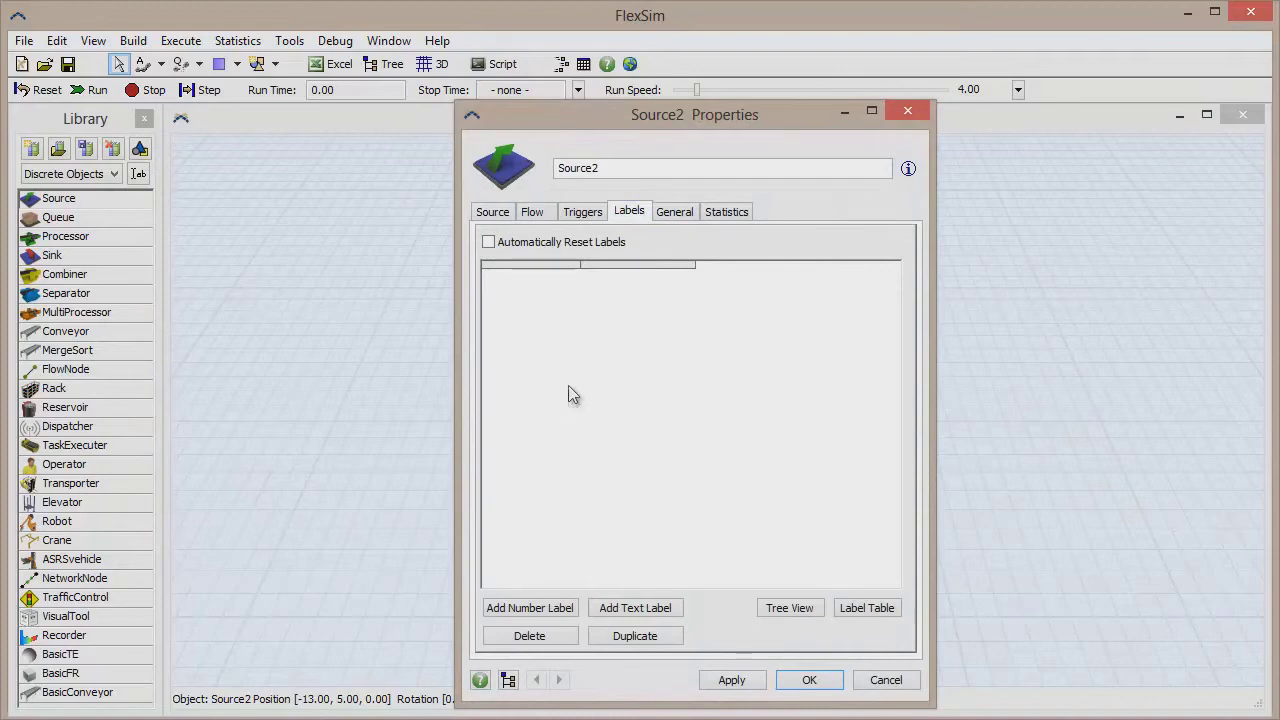
{"action": "left_click", "coordinate": [543, 604]}
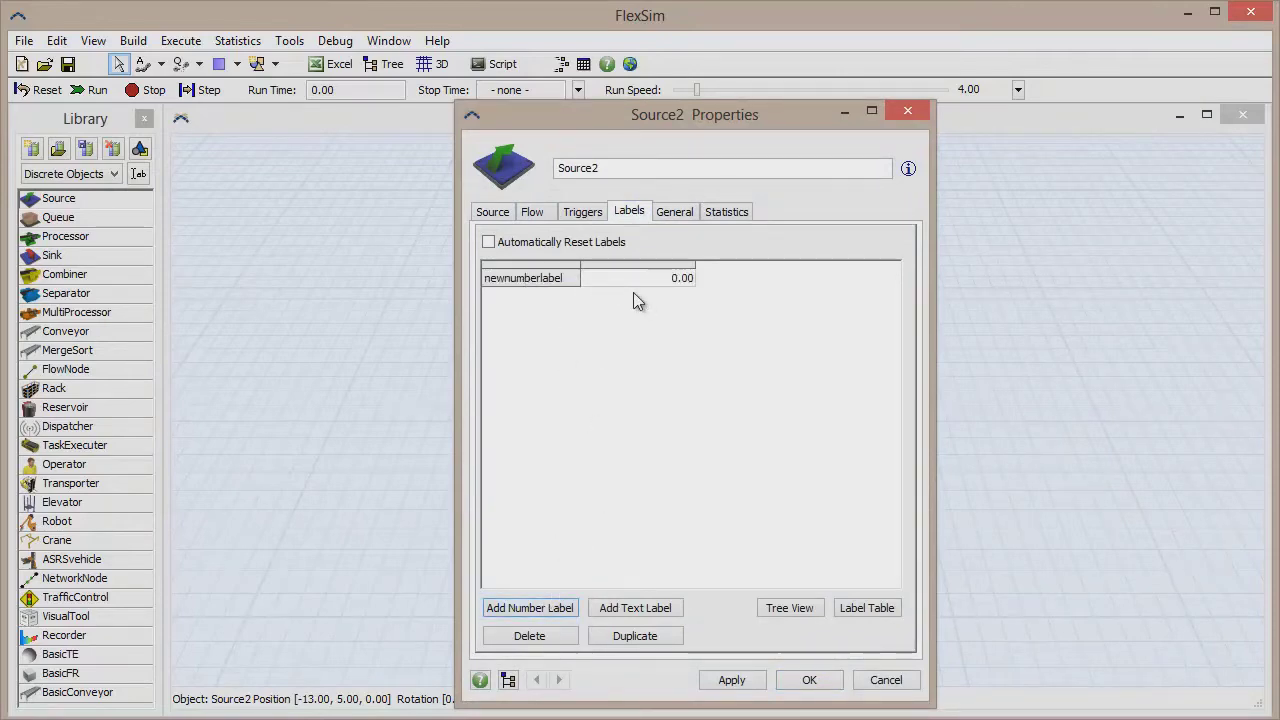
Step: View Source2's OnCreation trigger options and dismiss them without choosing one
{"action": "left_click", "coordinate": [584, 212]}
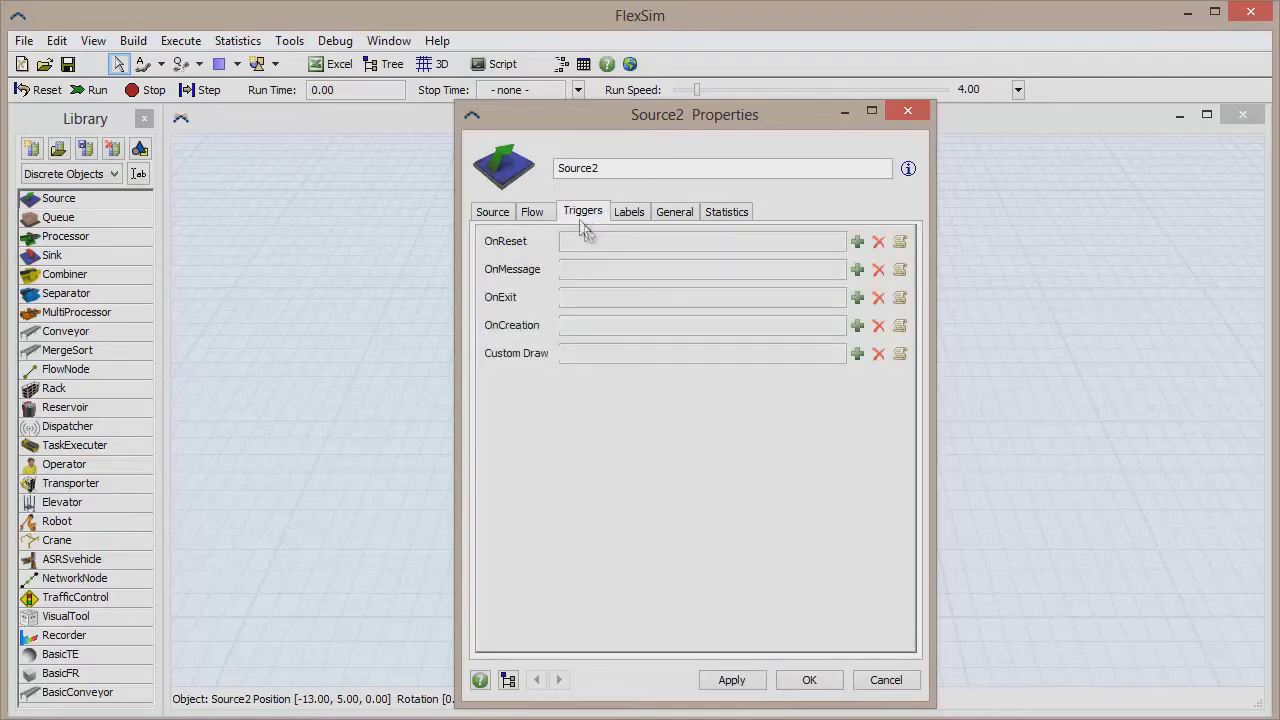
{"action": "left_click", "coordinate": [857, 326]}
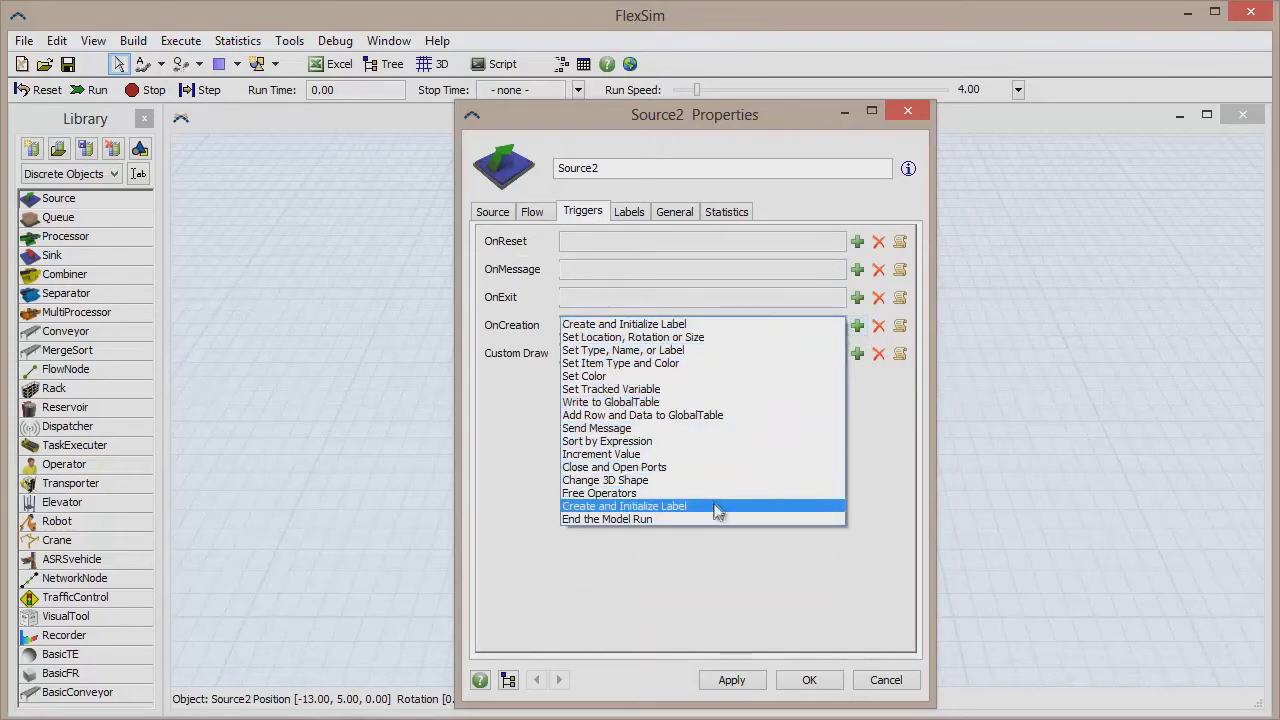
{"action": "left_click", "coordinate": [693, 553]}
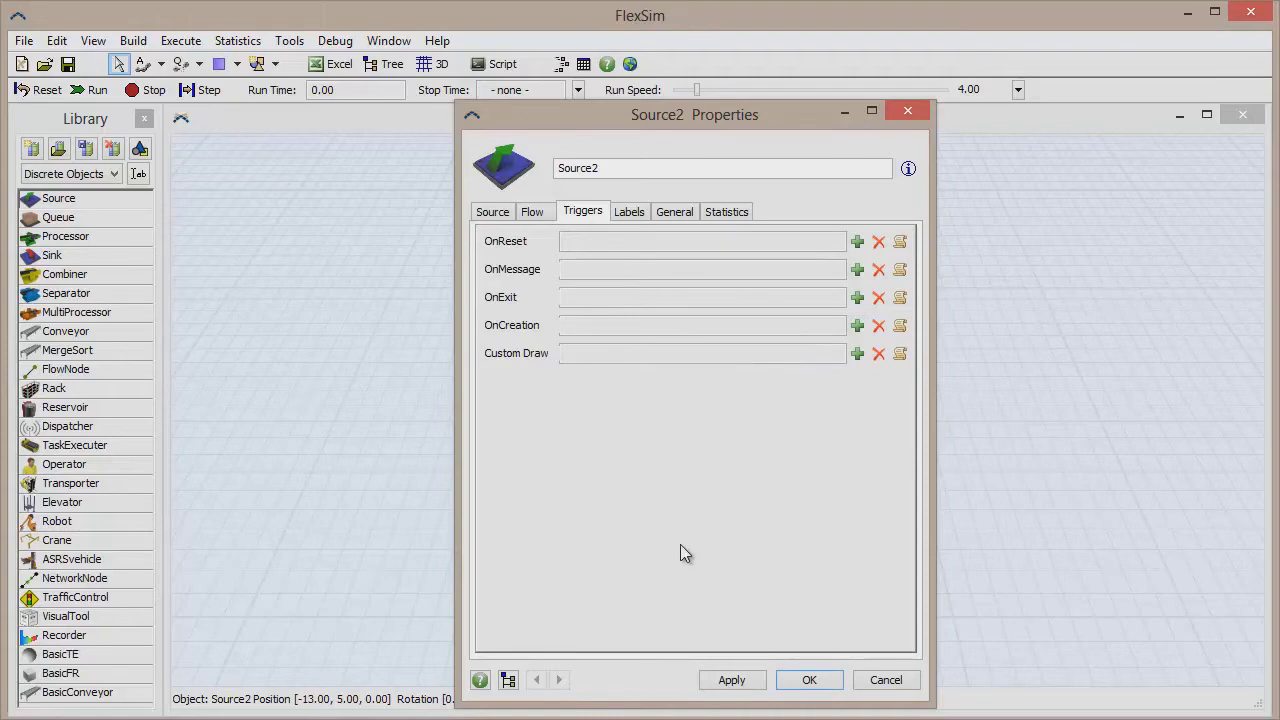
Step: In the Flowitem Bin, give the Box flowitem a number label and a text label
{"action": "left_click", "coordinate": [297, 48]}
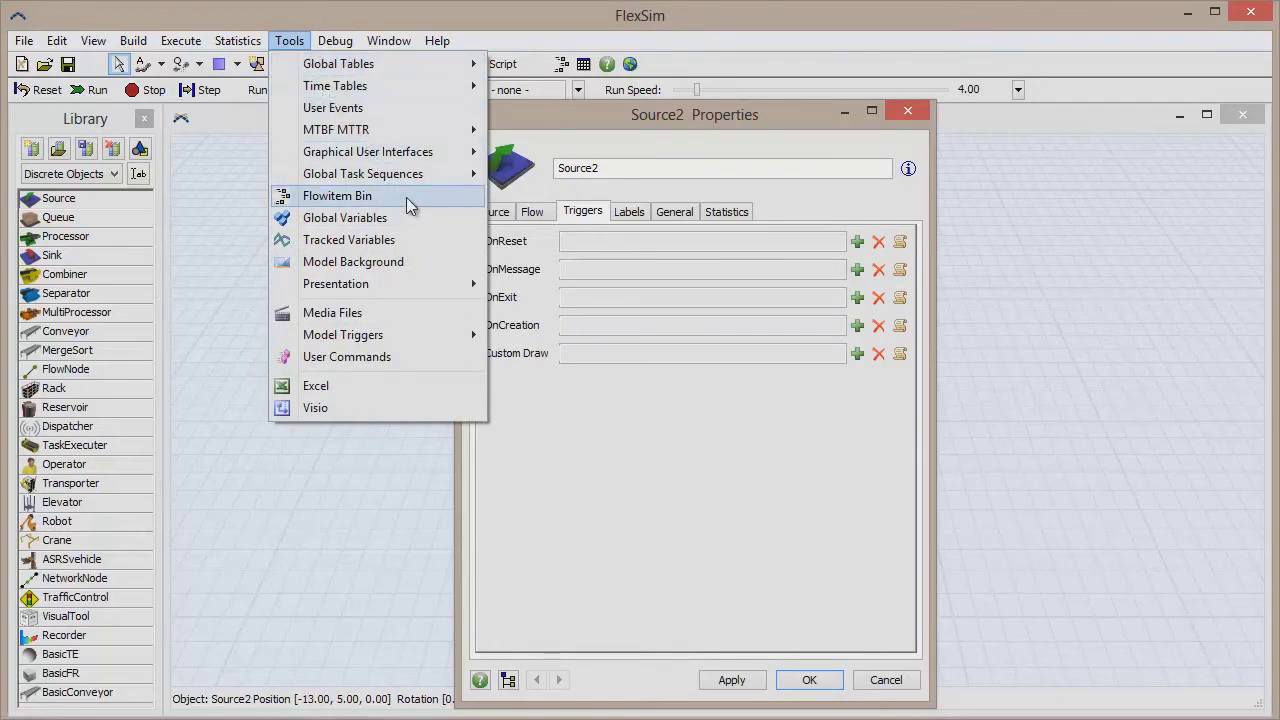
{"action": "left_click", "coordinate": [408, 204]}
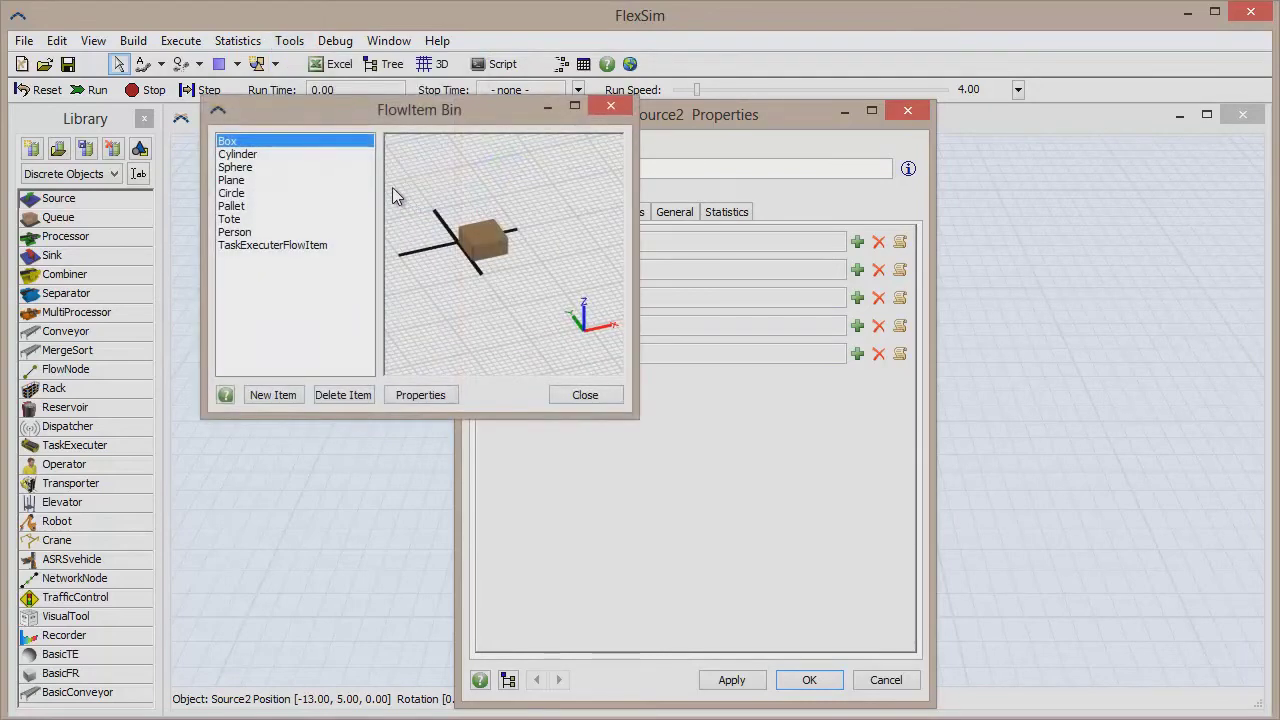
{"action": "left_click", "coordinate": [420, 395]}
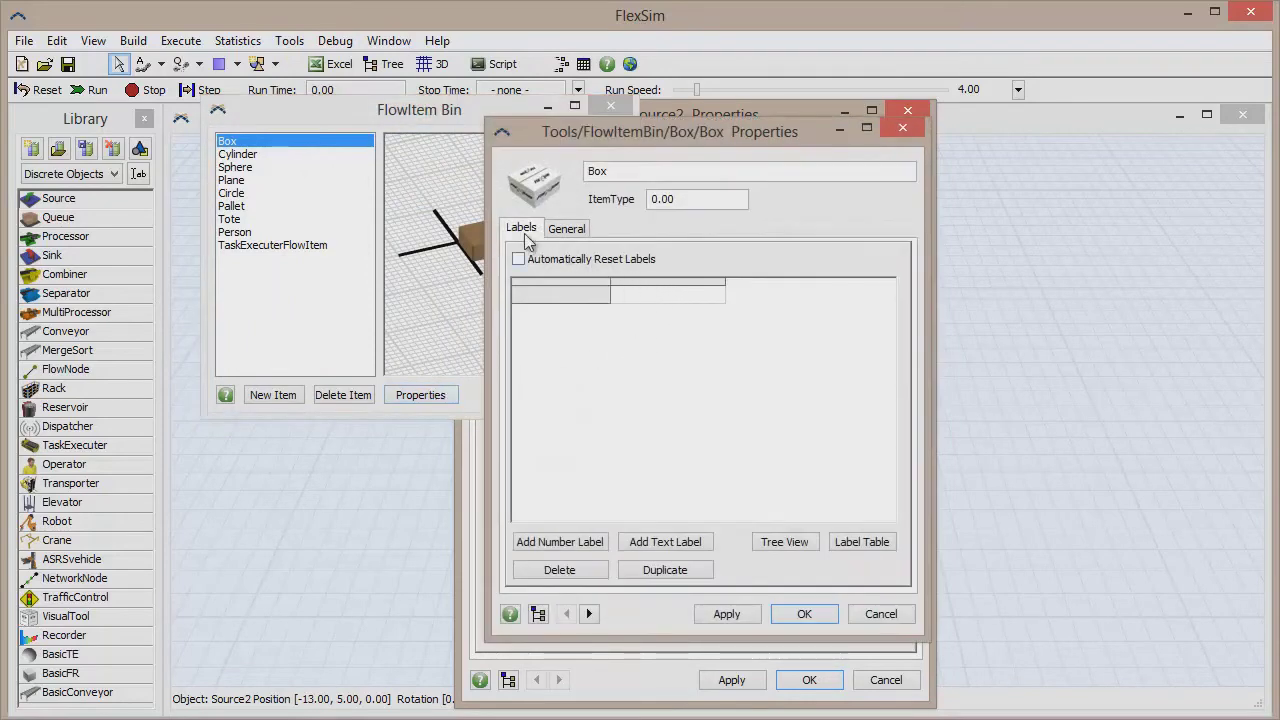
{"action": "left_click", "coordinate": [580, 541]}
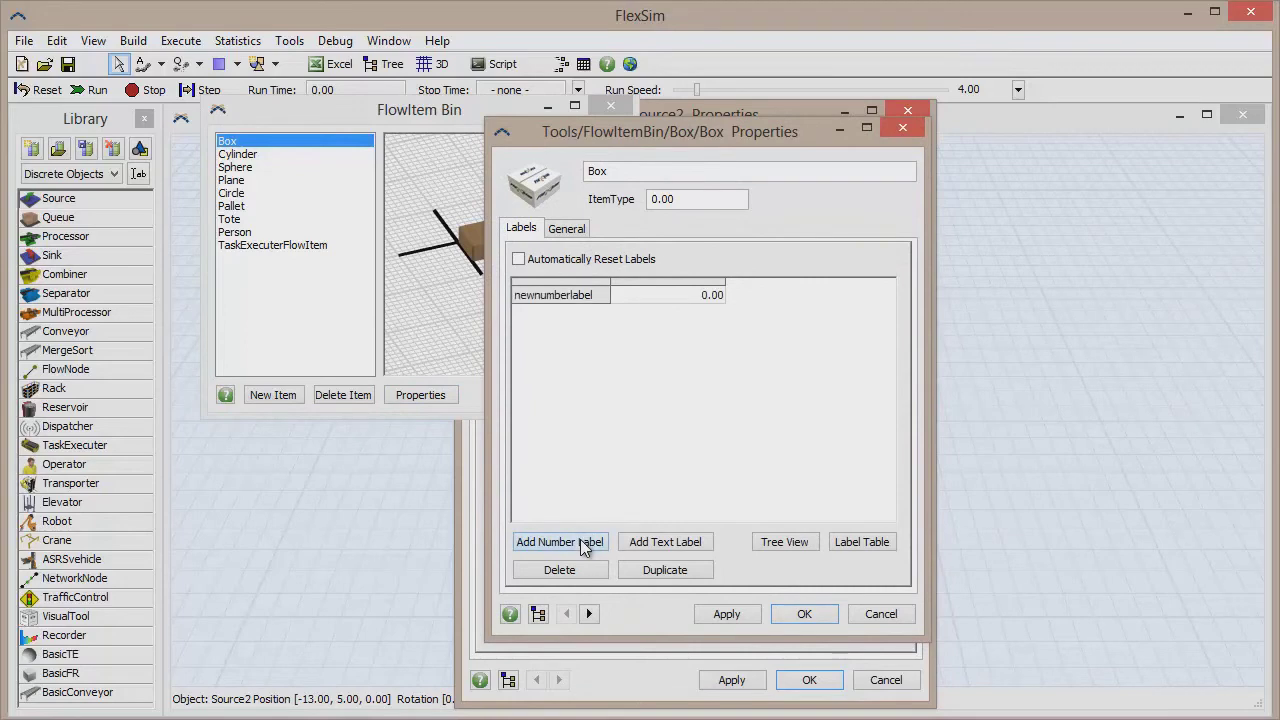
{"action": "left_click", "coordinate": [645, 541]}
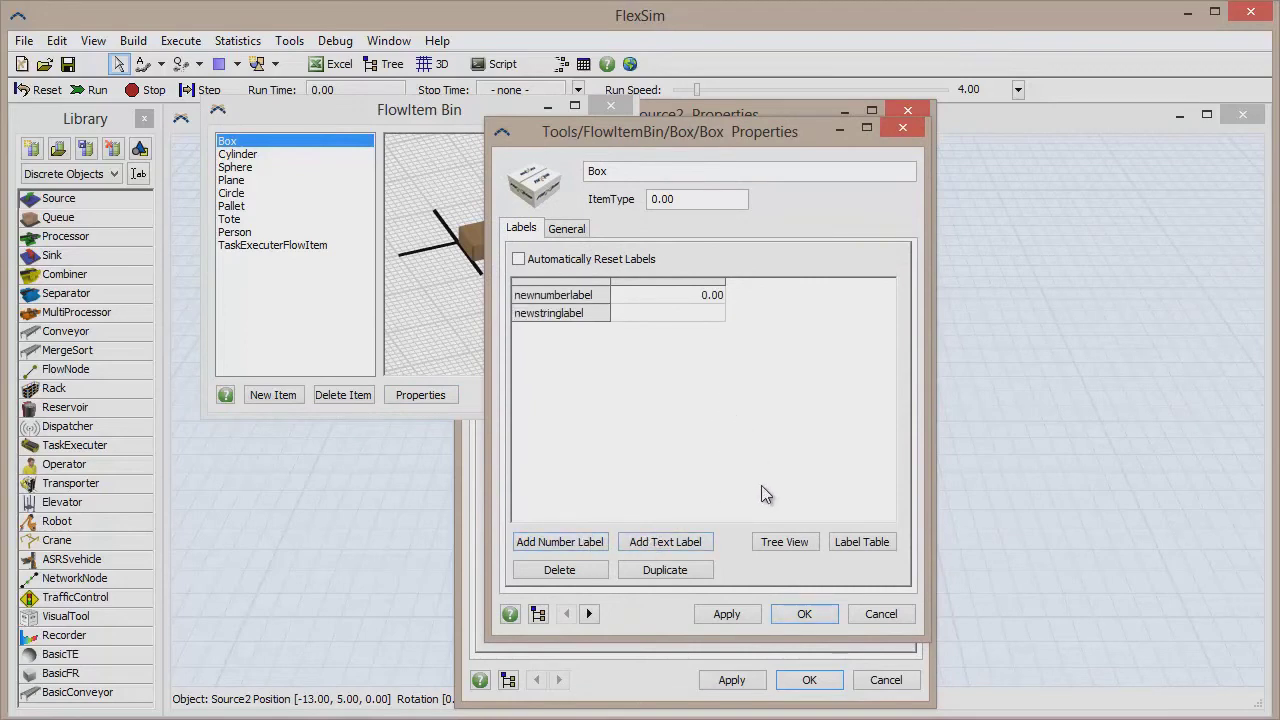
{"action": "left_click", "coordinate": [805, 614]}
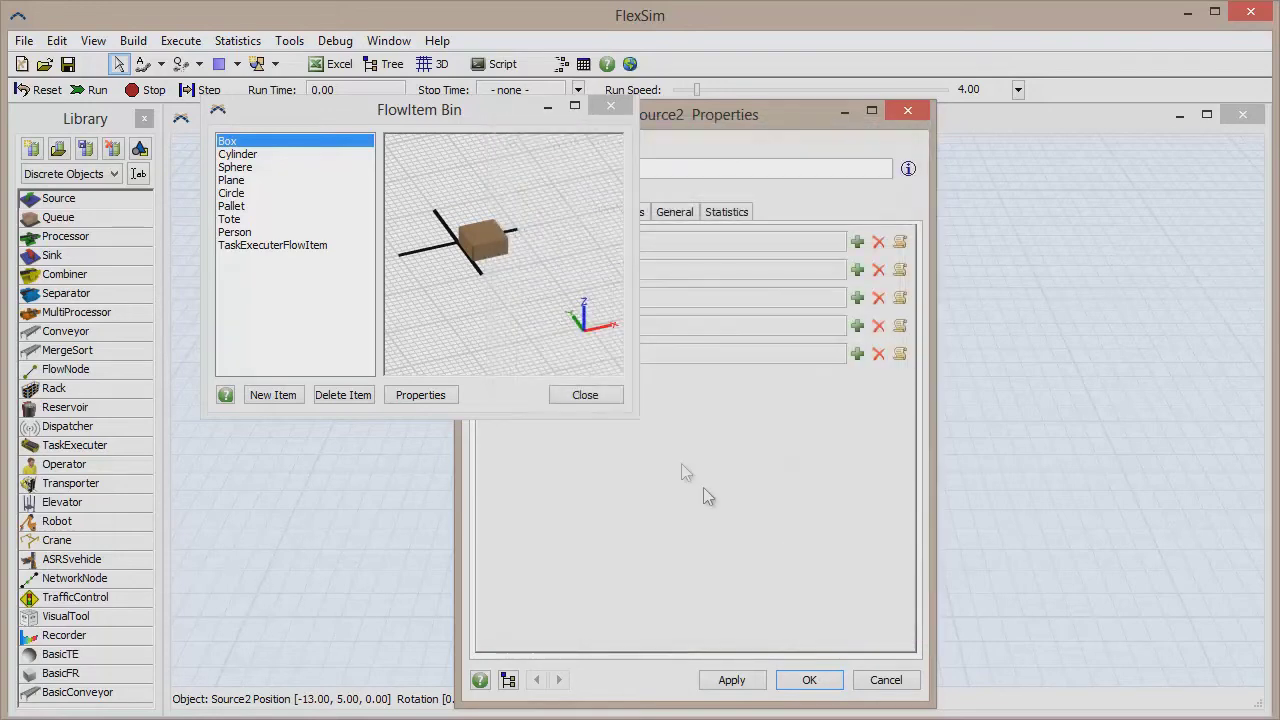
{"action": "left_click", "coordinate": [590, 396]}
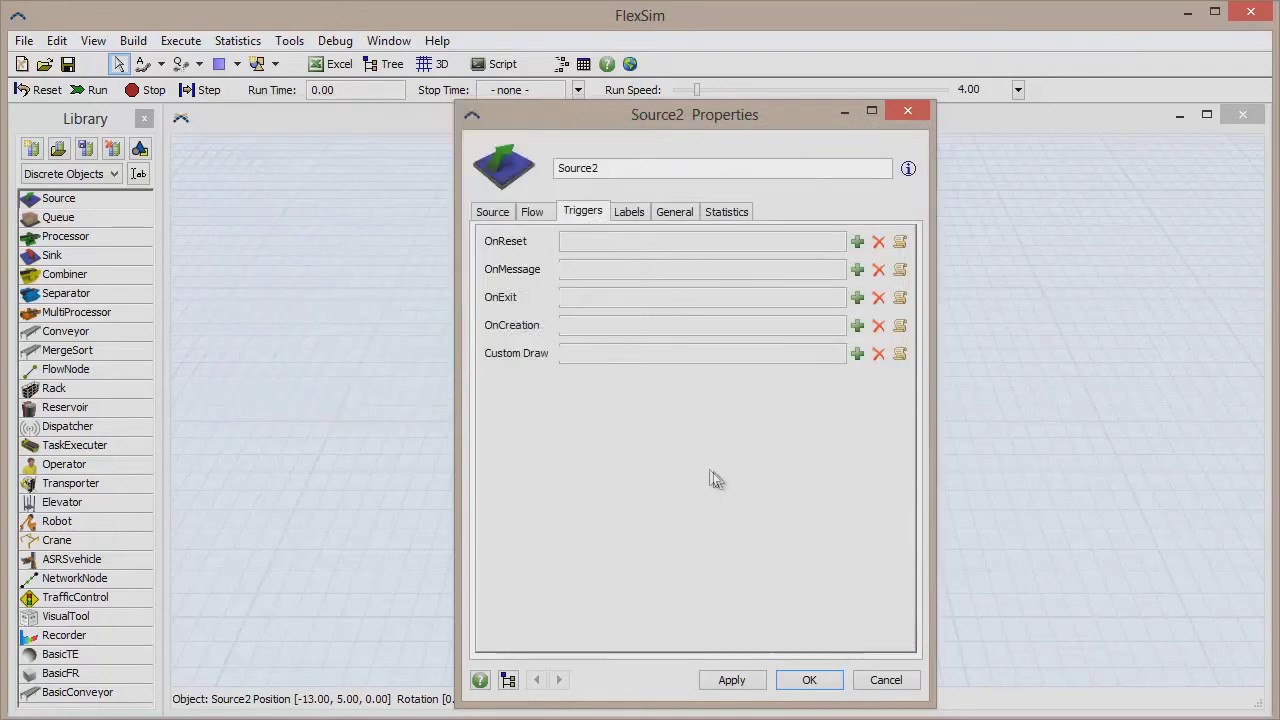
Step: Close Source2's properties and give Processor1 an OnEntry action setting a numeric label (setlabelnum)
{"action": "left_click", "coordinate": [810, 680]}
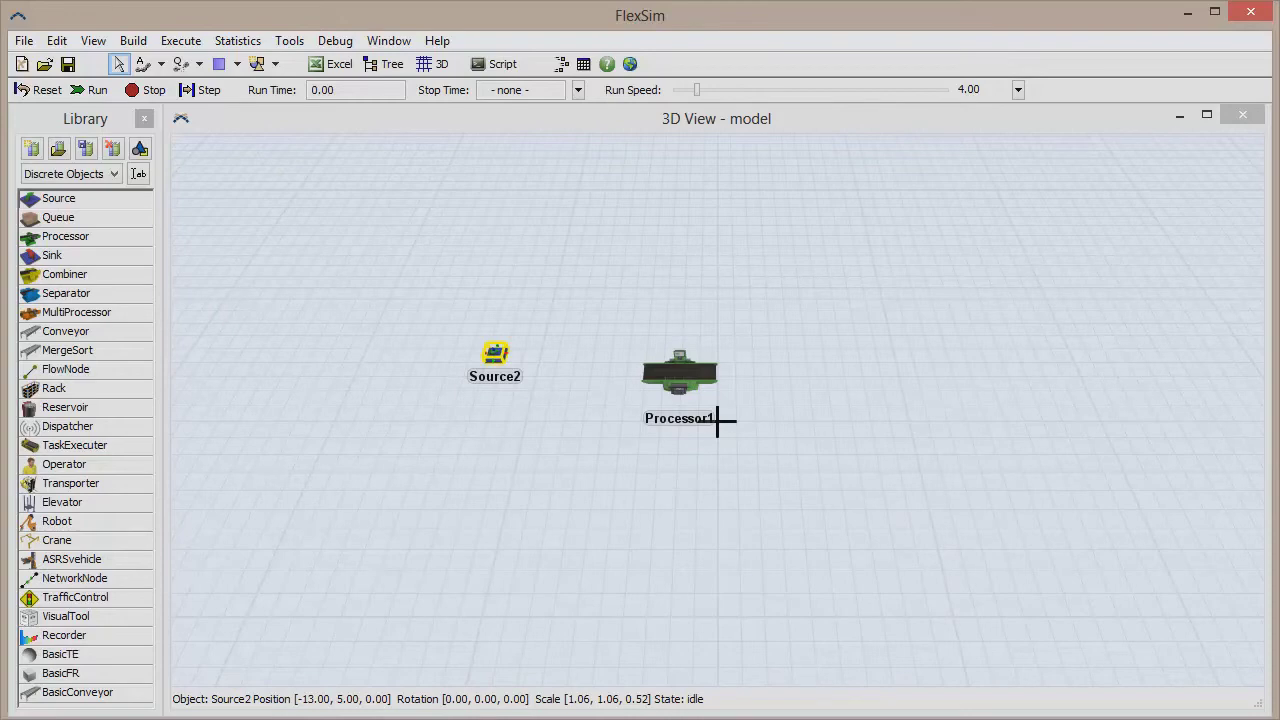
{"action": "scroll", "coordinate": [957, 661], "scroll_direction": "up", "scroll_amount": 3}
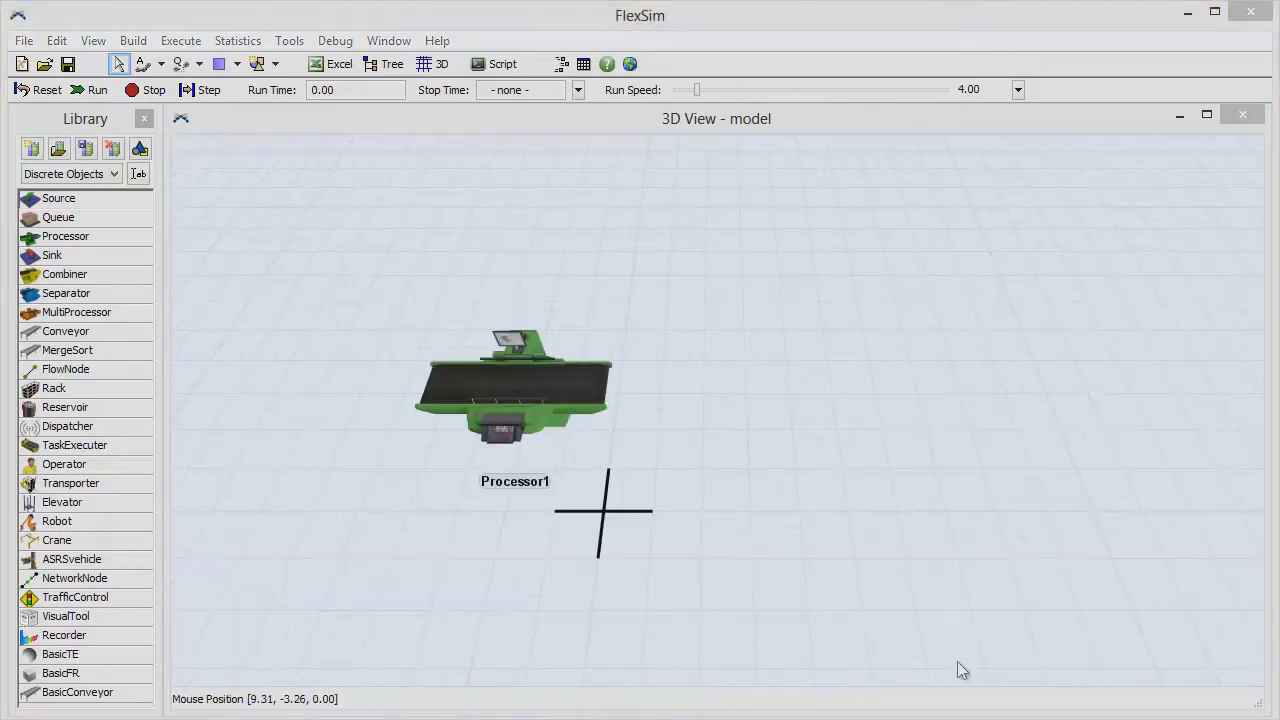
{"action": "double_click", "coordinate": [546, 385]}
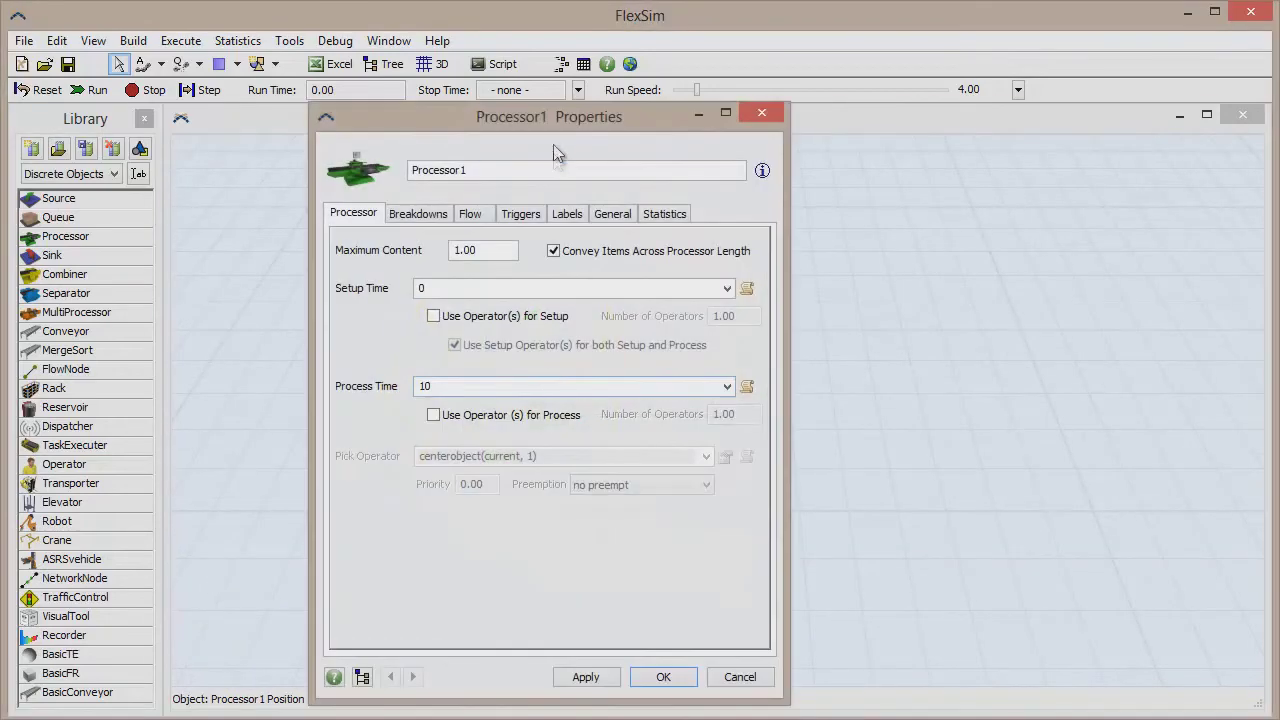
{"action": "left_click_drag", "start_coordinate": [560, 117], "coordinate": [967, 121]}
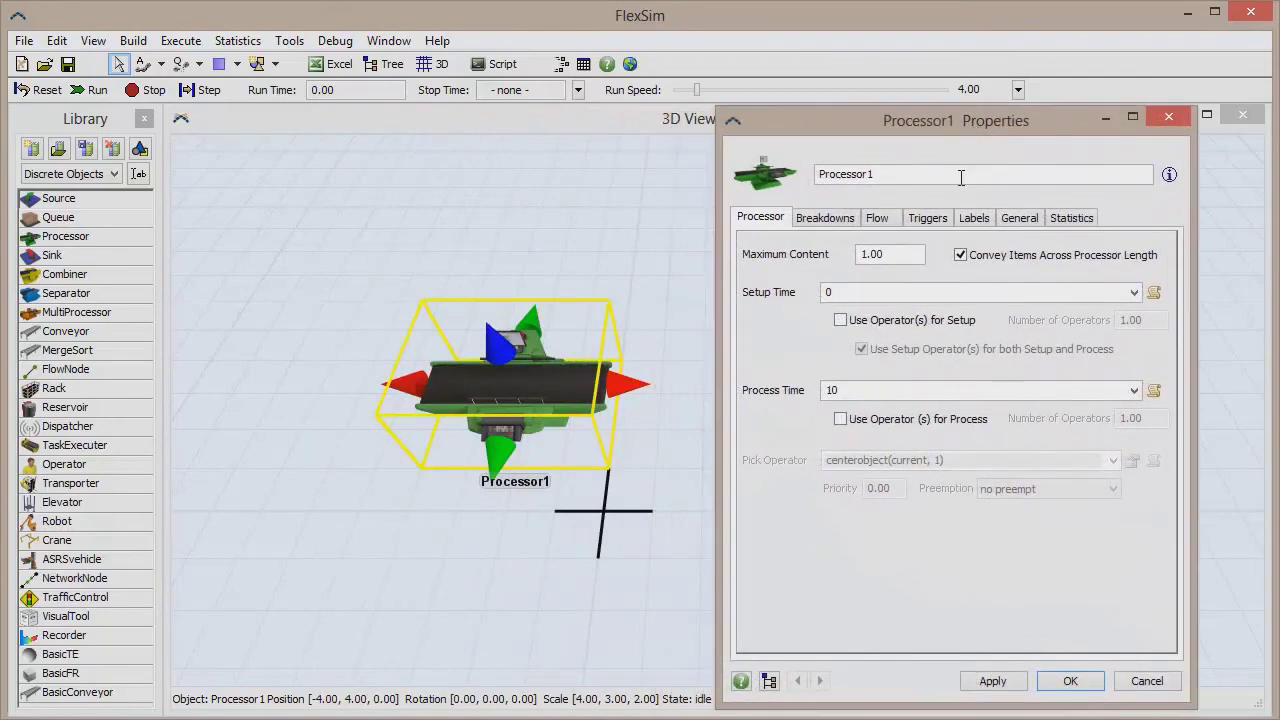
{"action": "left_click", "coordinate": [926, 220]}
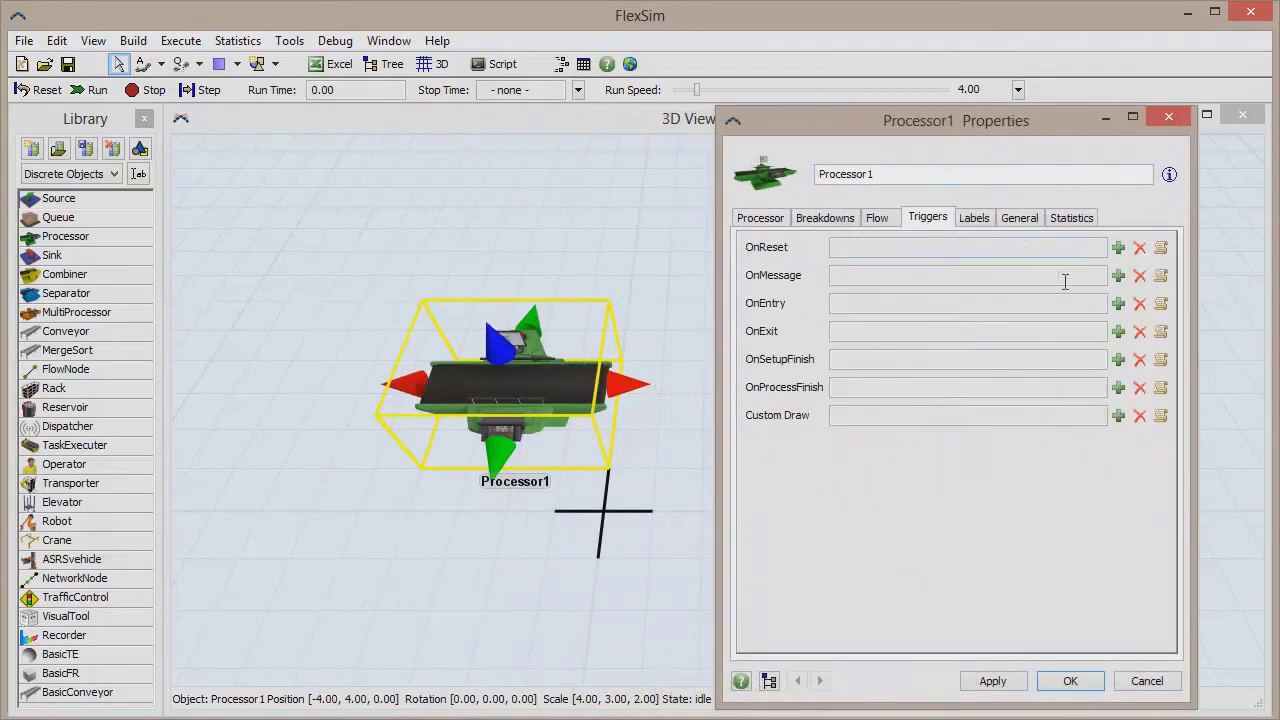
{"action": "left_click", "coordinate": [1118, 303]}
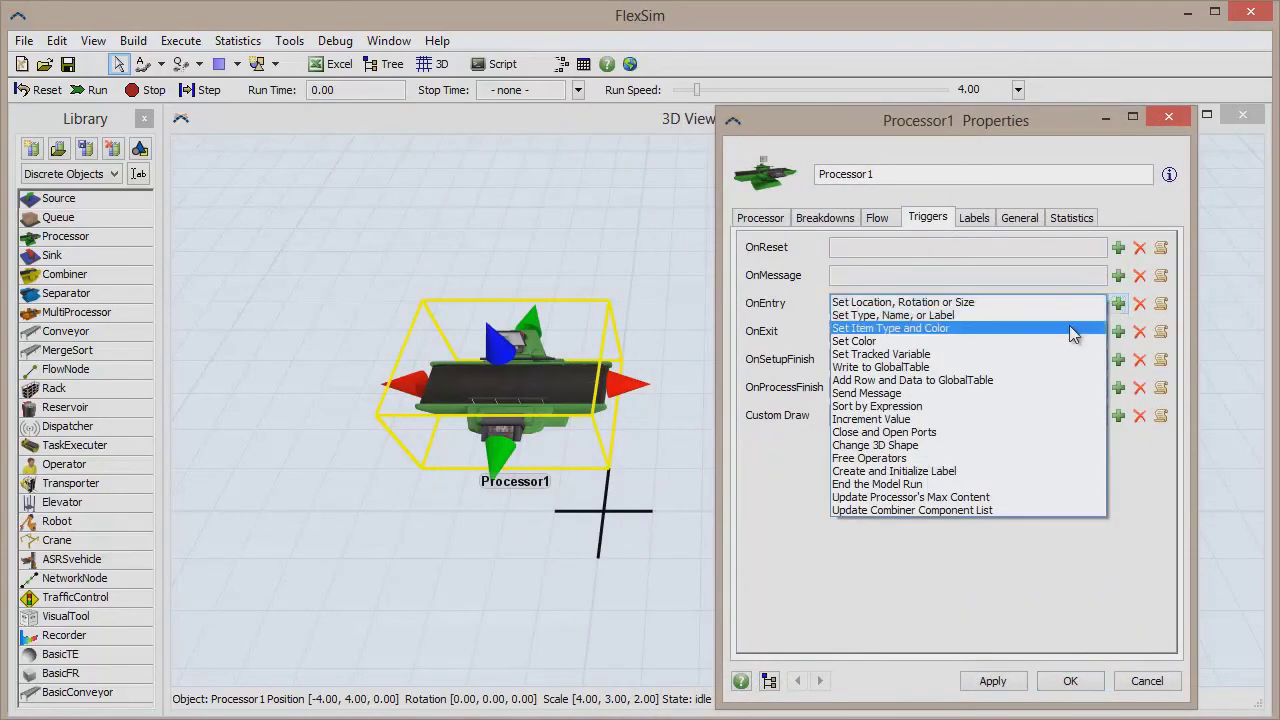
{"action": "left_click", "coordinate": [1039, 314]}
{"action": "left_click", "coordinate": [942, 350]}
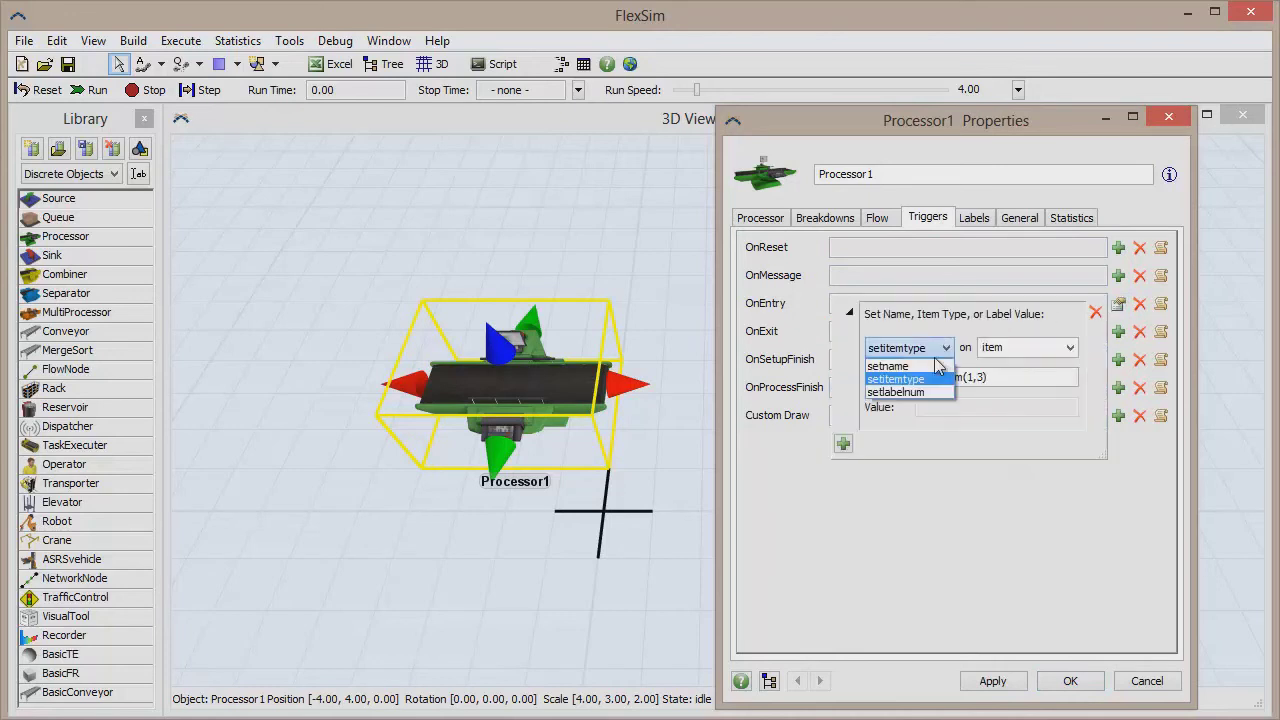
{"action": "left_click", "coordinate": [921, 392]}
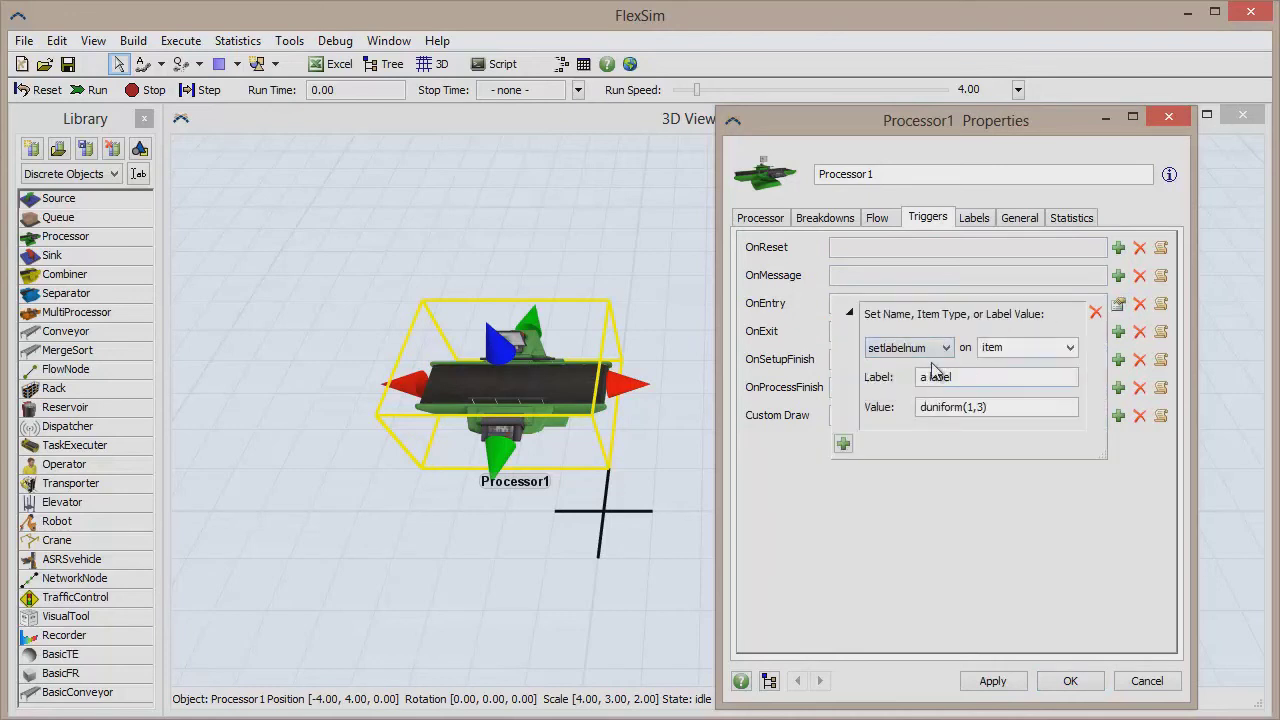
Step: Add OnEntry actions to increment a label value and to create and initialize a label
{"action": "left_click", "coordinate": [843, 446]}
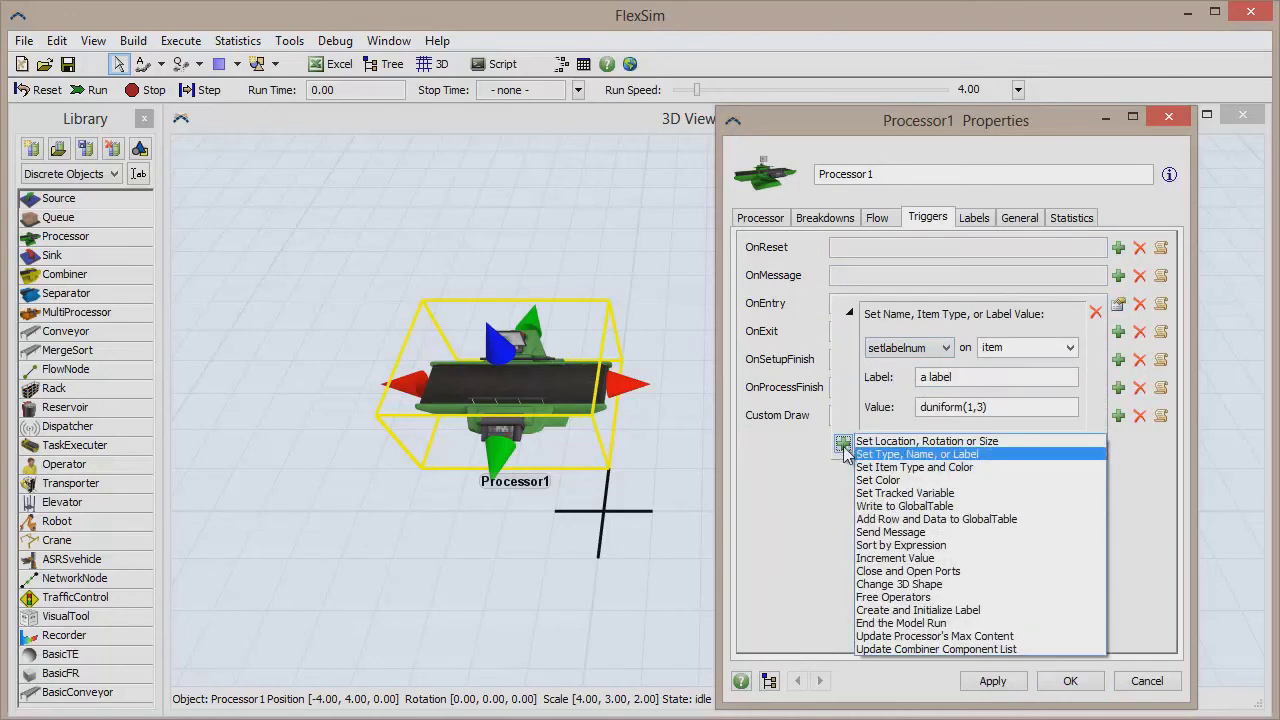
{"action": "left_click", "coordinate": [940, 558]}
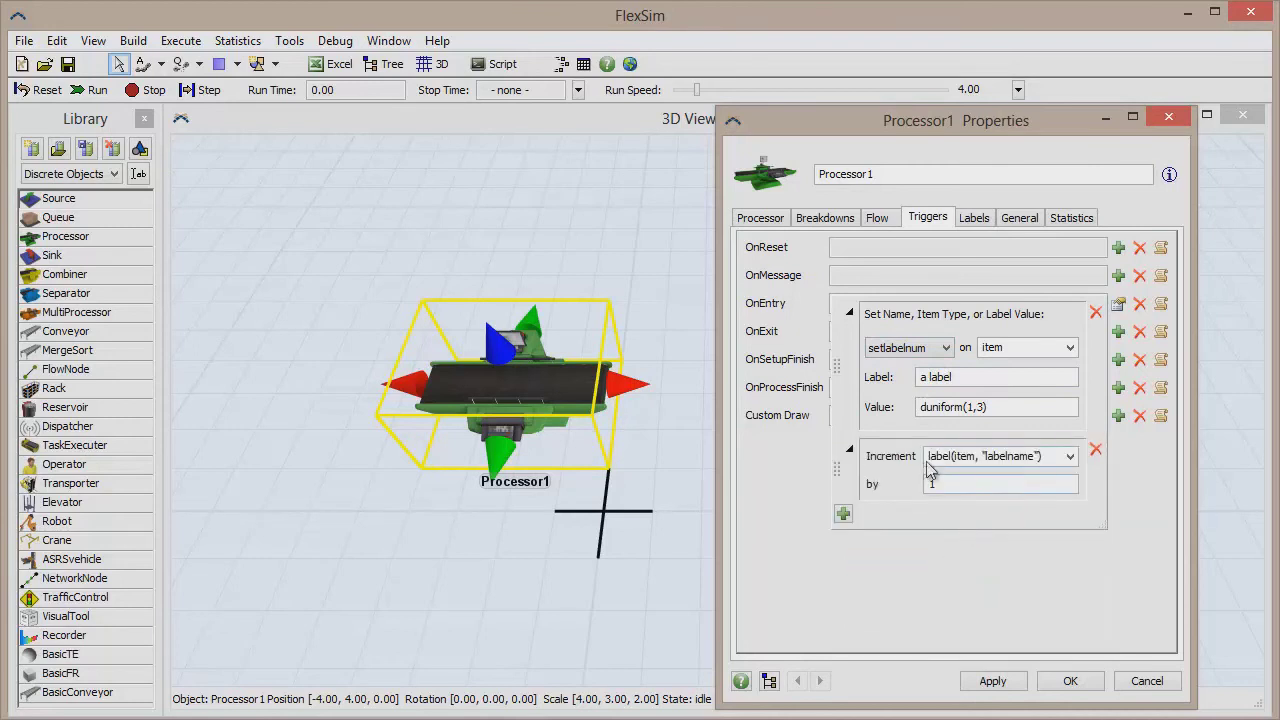
{"action": "left_click", "coordinate": [843, 513]}
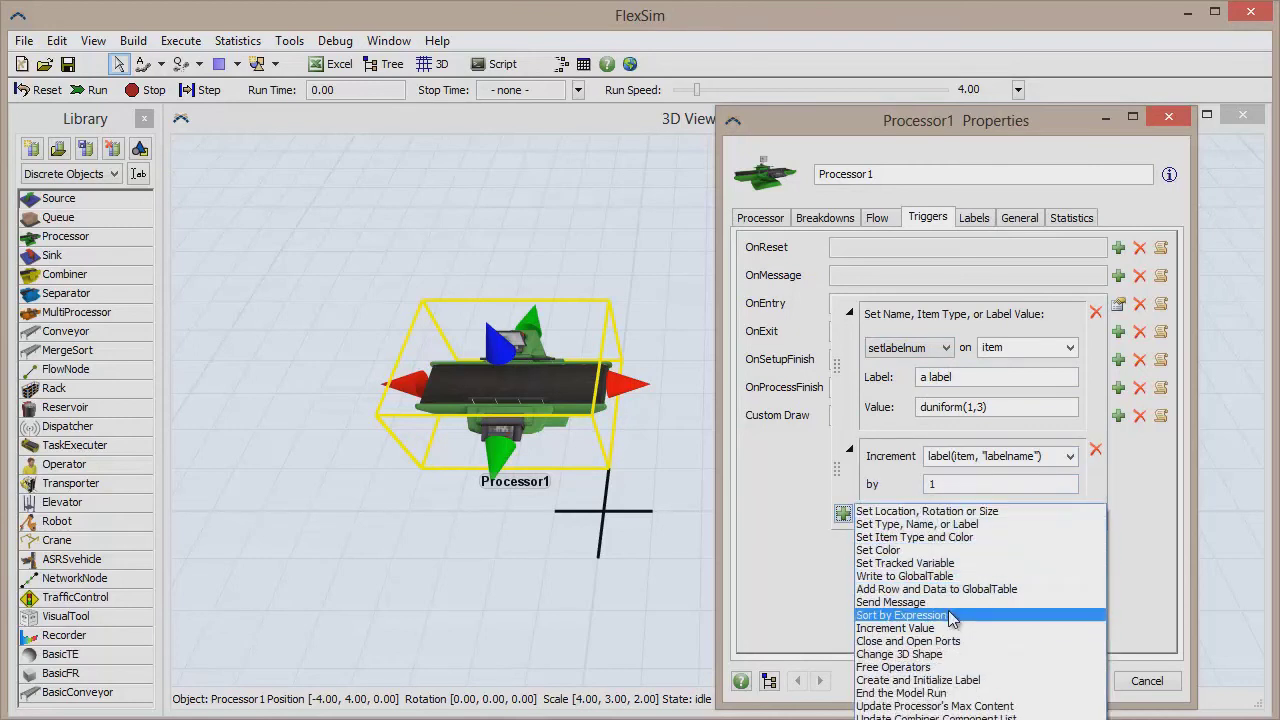
{"action": "left_click", "coordinate": [945, 680]}
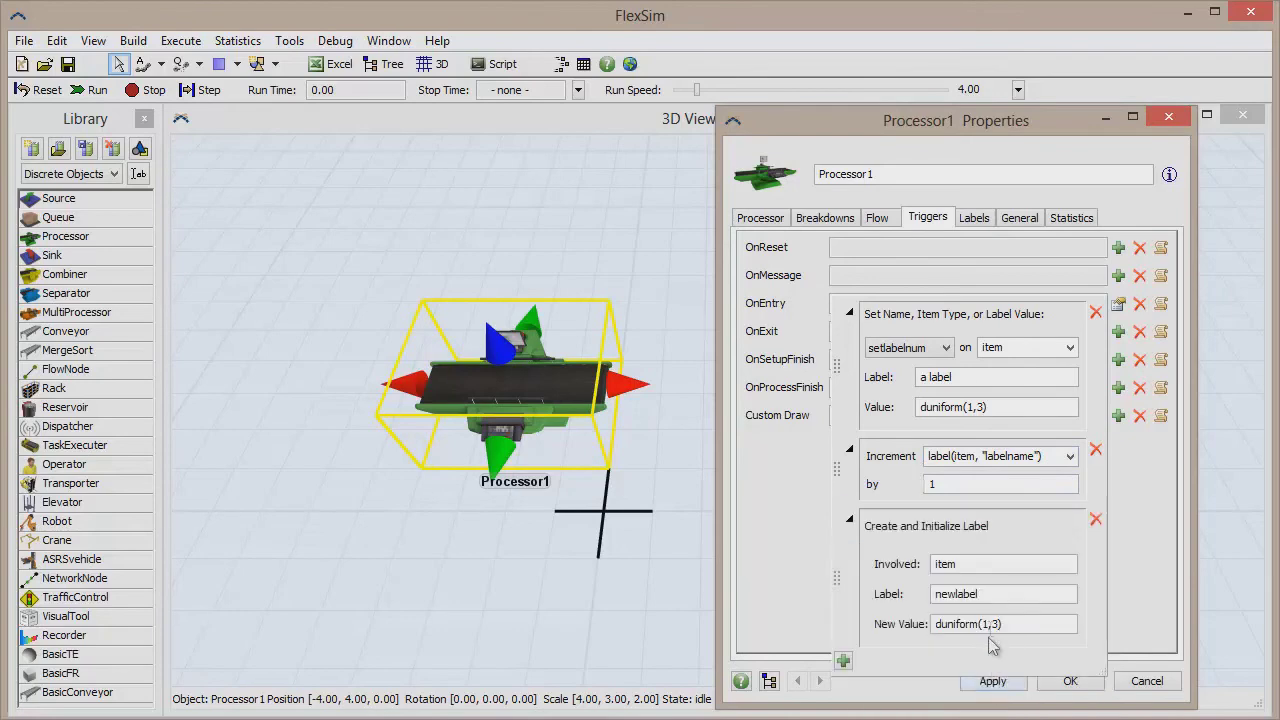